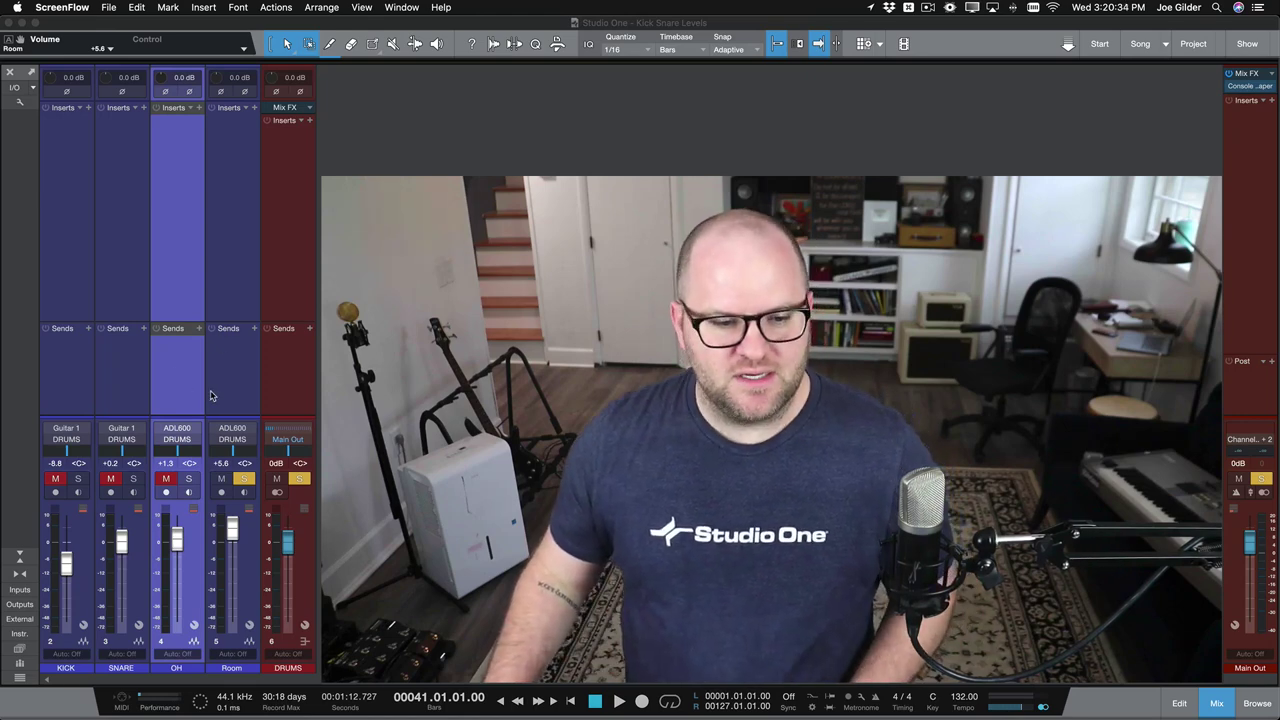
Step: Clear all mutes and solos, drop the snare to -28.3 dB, and briefly solo then unsolo kick, snare and OH
click(187, 395)
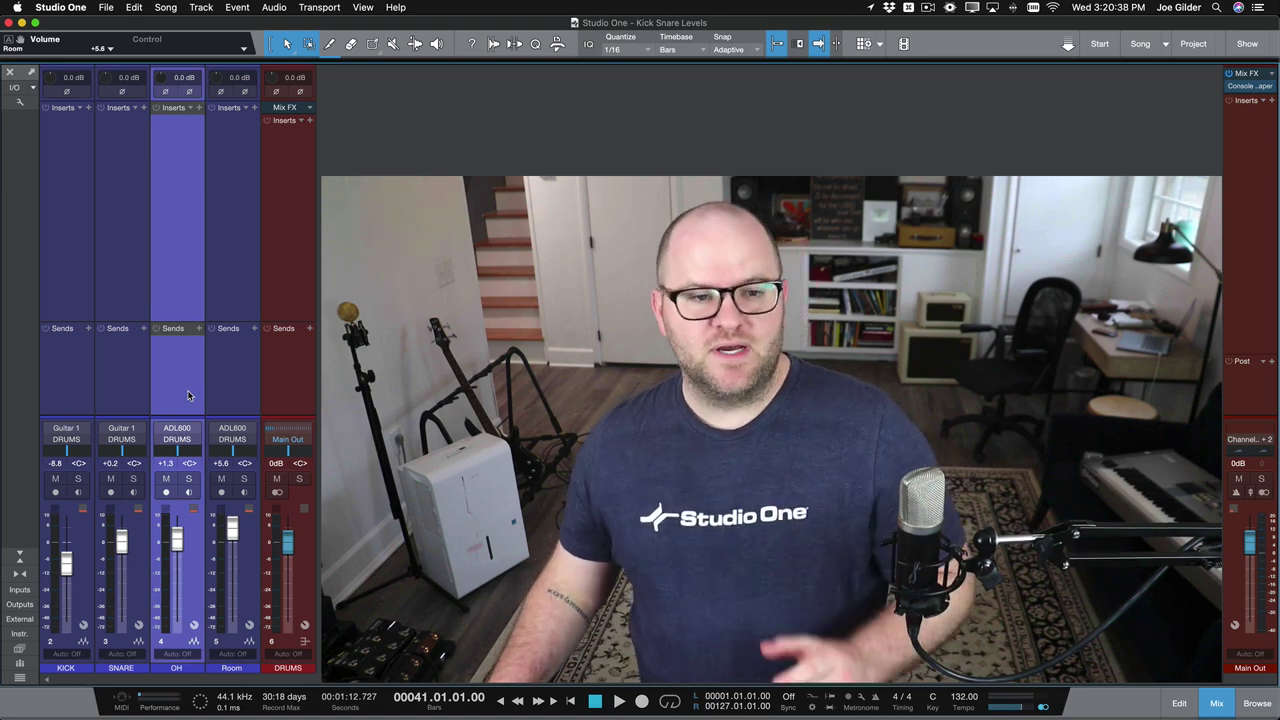
click(121, 405)
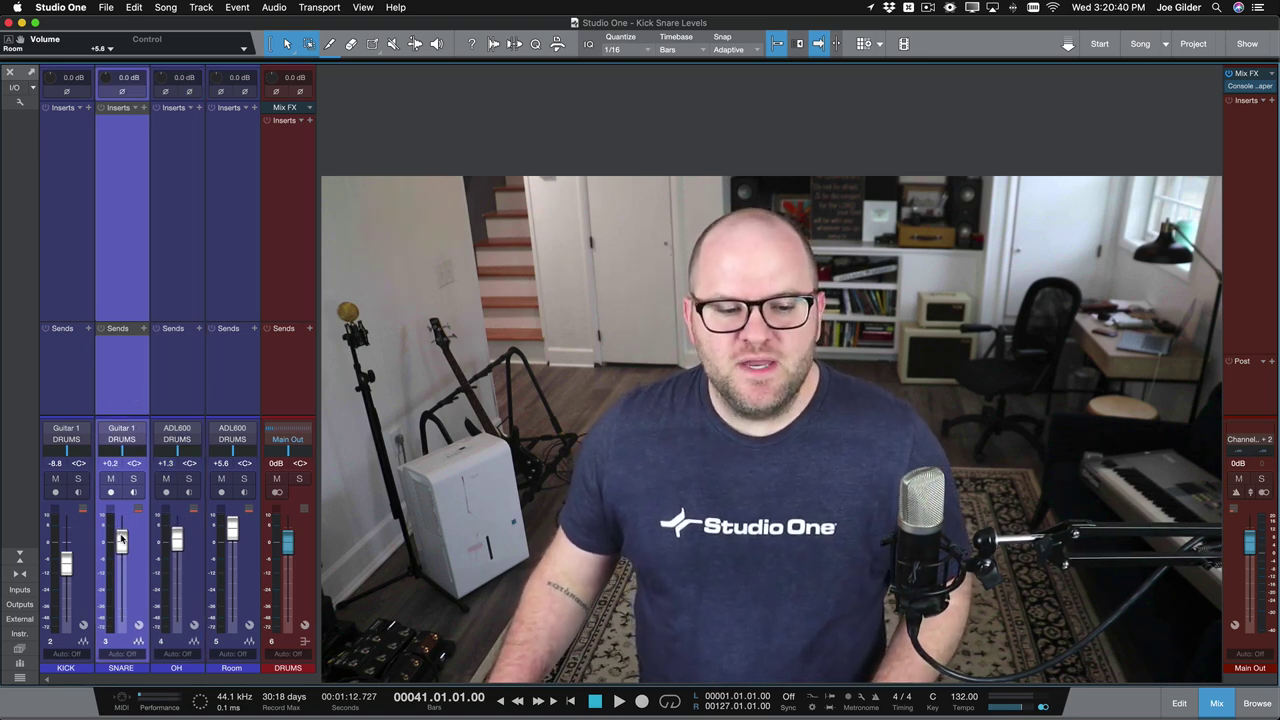
drag(121, 540, 121, 590)
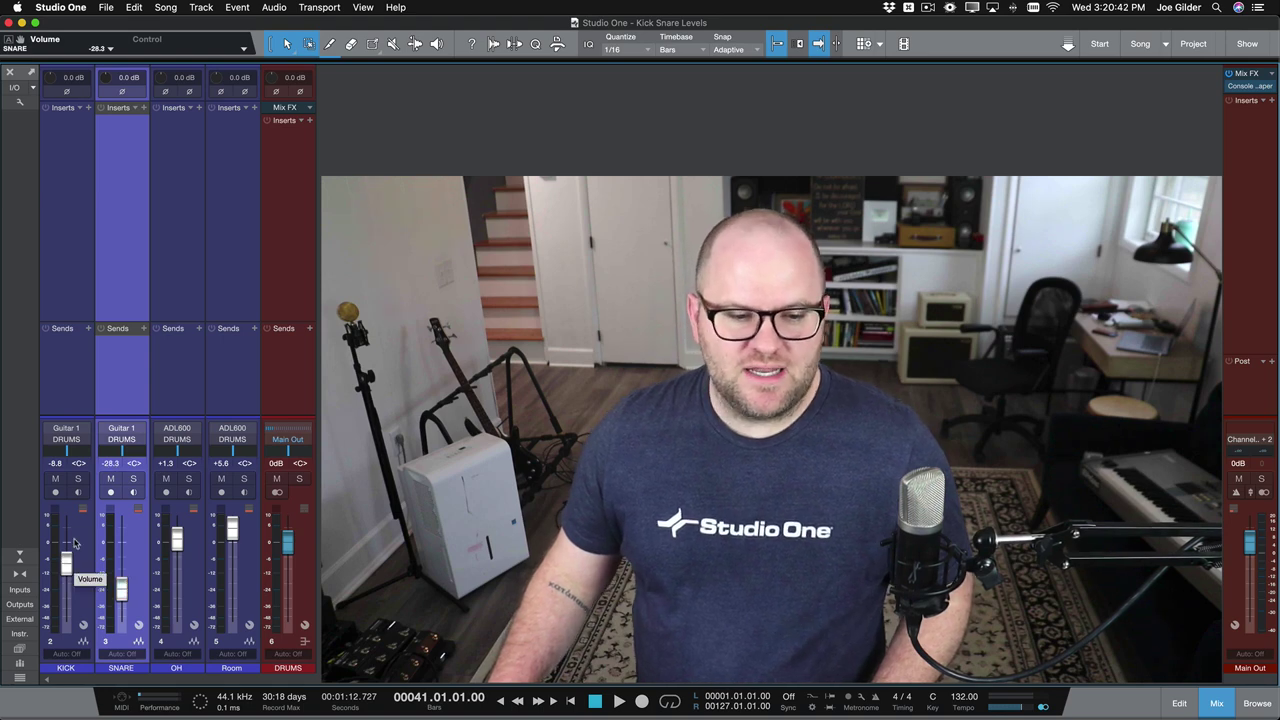
shift+click(77, 382)
shift+click(164, 388)
key(s)
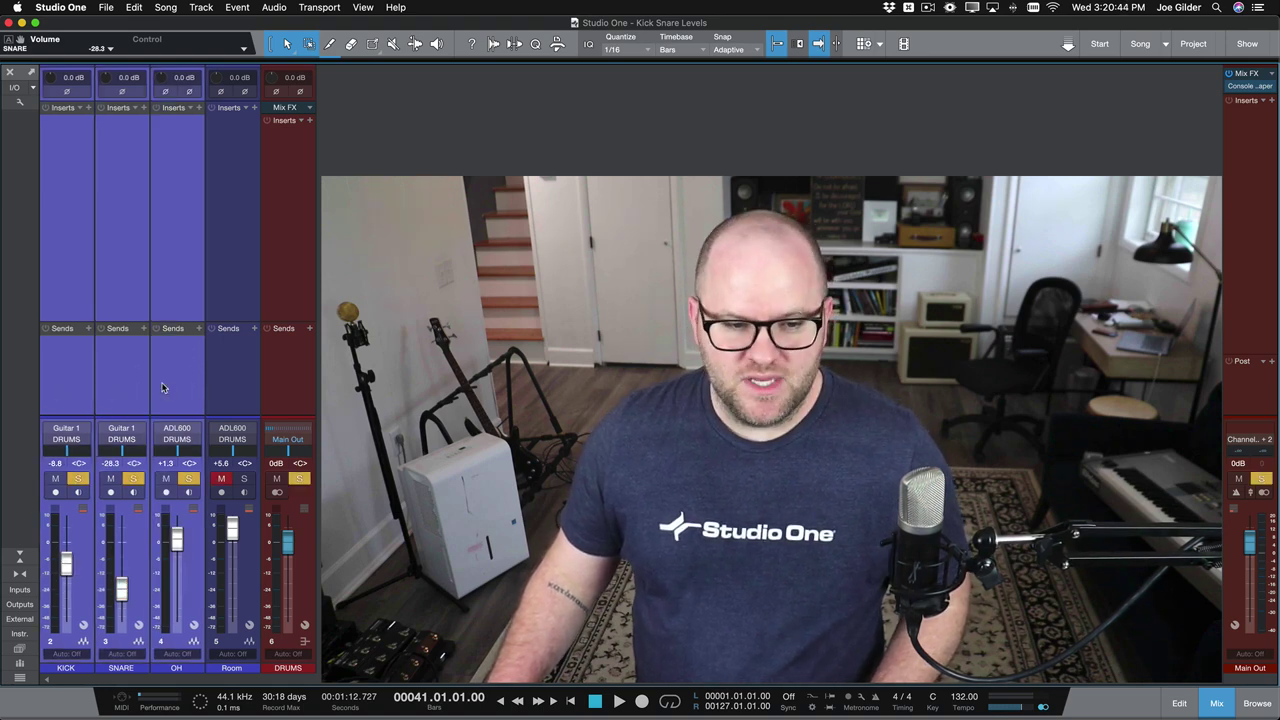
key(s)
click(122, 383)
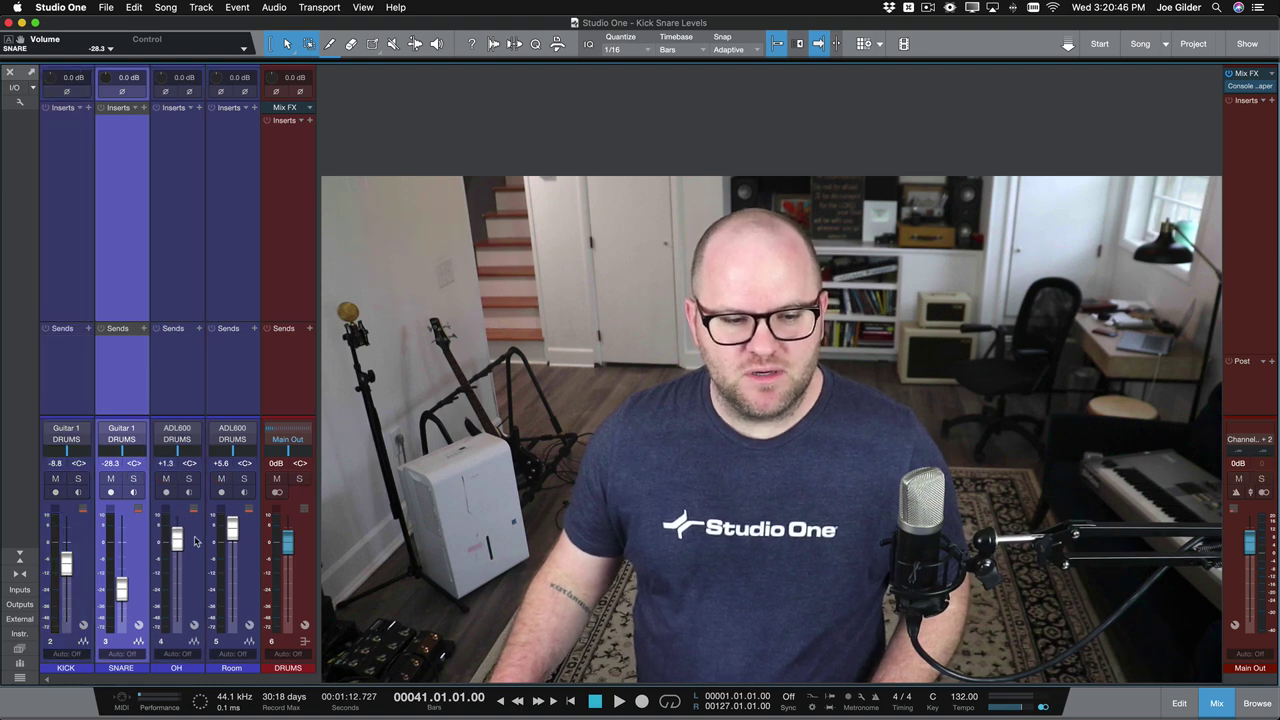
Step: Pull OH and Room fully down, then balance kick near +2.4 dB against snare at -11.4 dB during playback
drag(180, 543, 246, 590)
drag(229, 537, 231, 625)
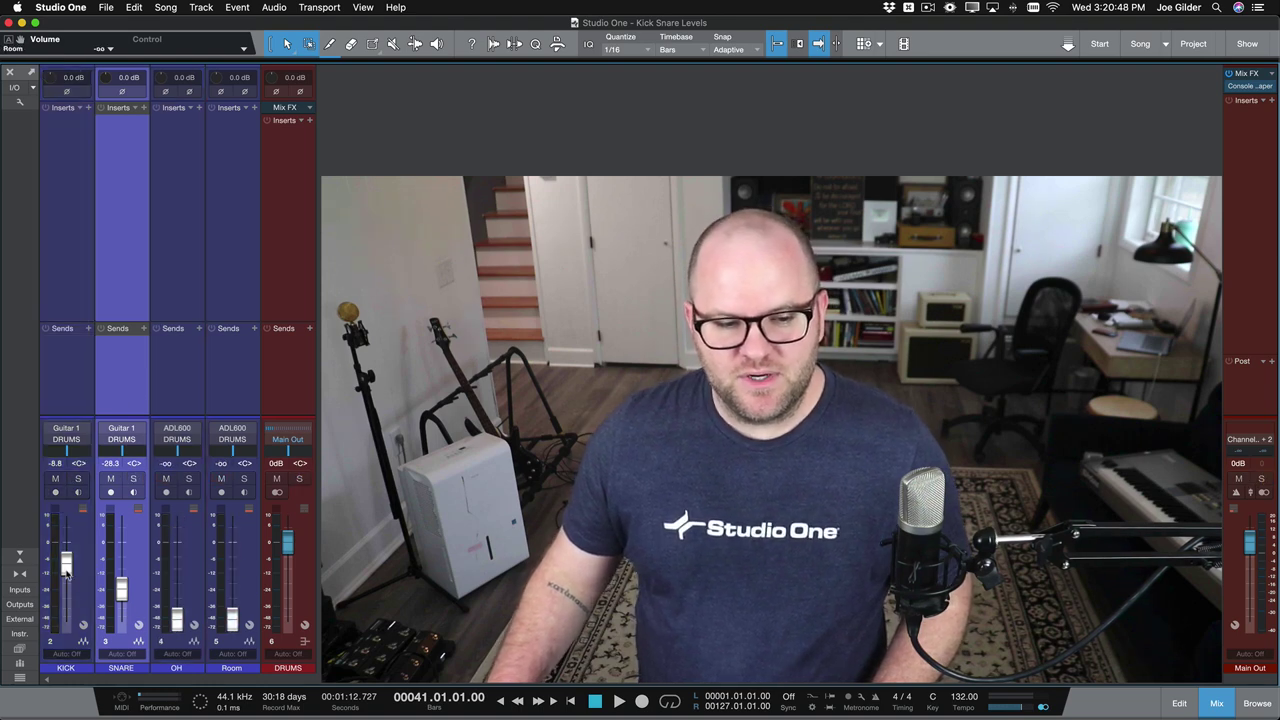
drag(62, 565, 66, 545)
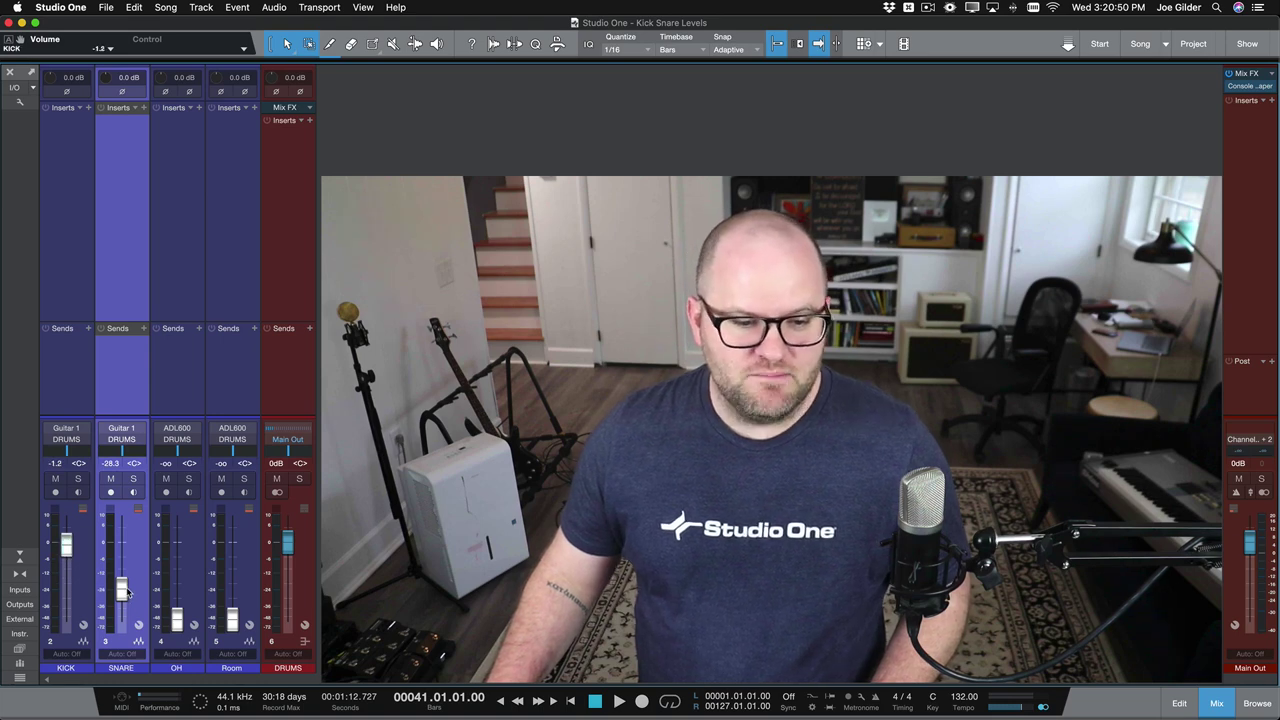
drag(127, 592, 126, 570)
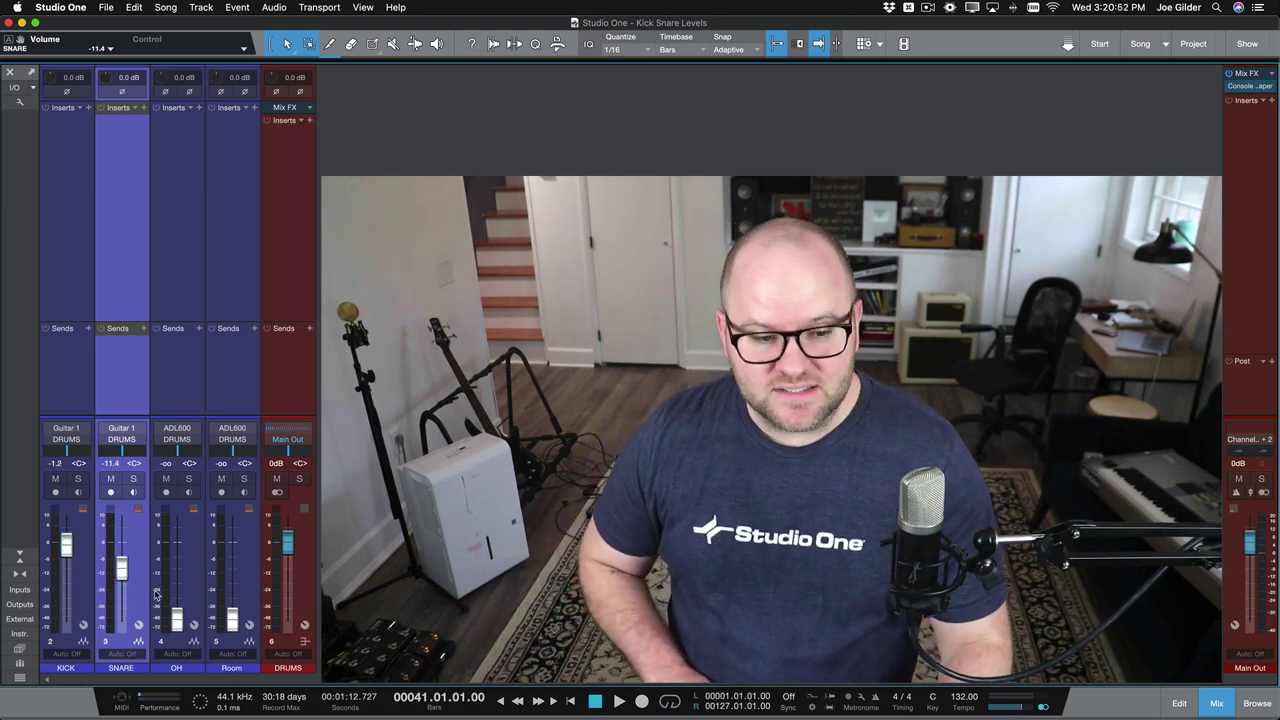
key(space)
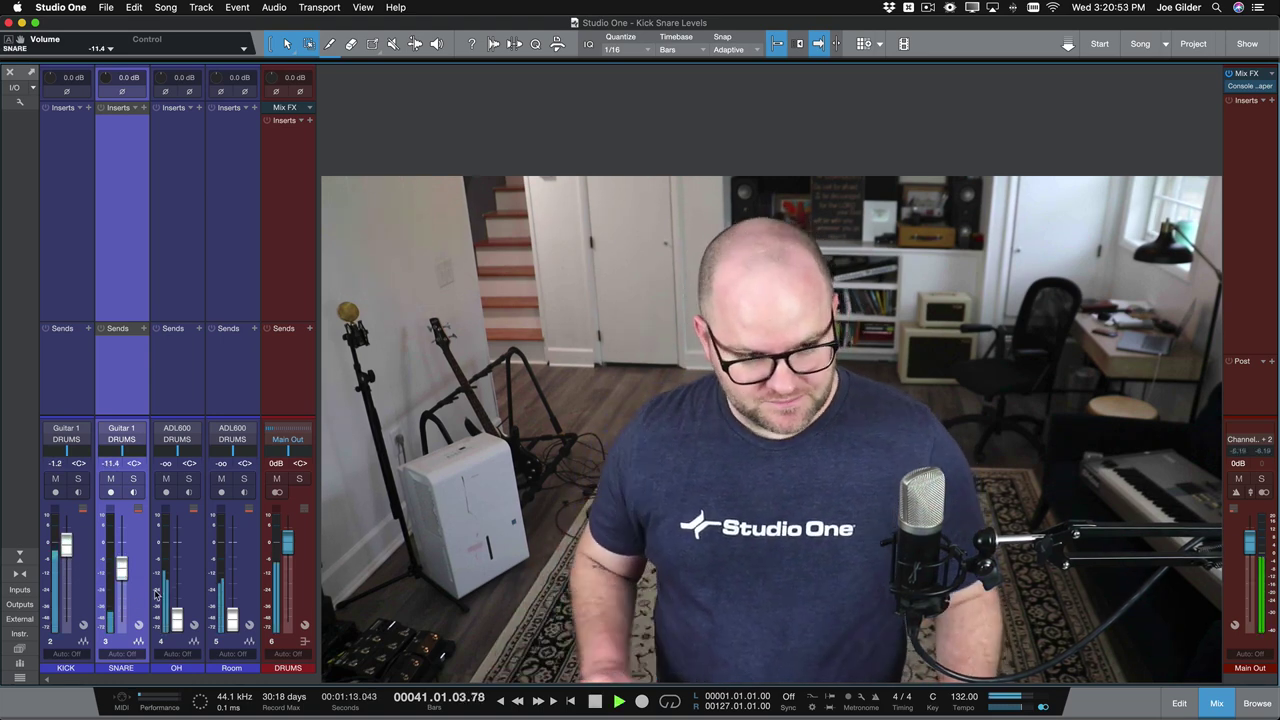
click(66, 545)
drag(66, 545, 68, 538)
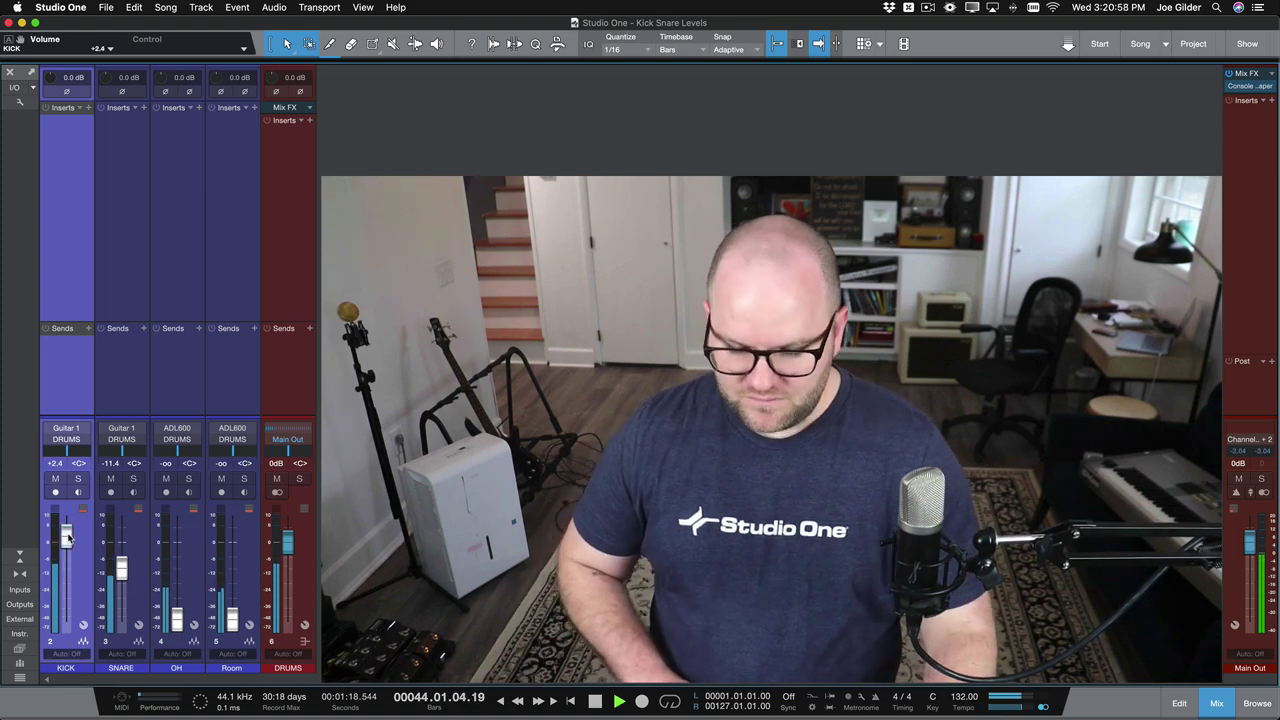
Step: Rebalance with snare at +3.2 dB and kick at -7.4 dB, auditioning the result
key(space)
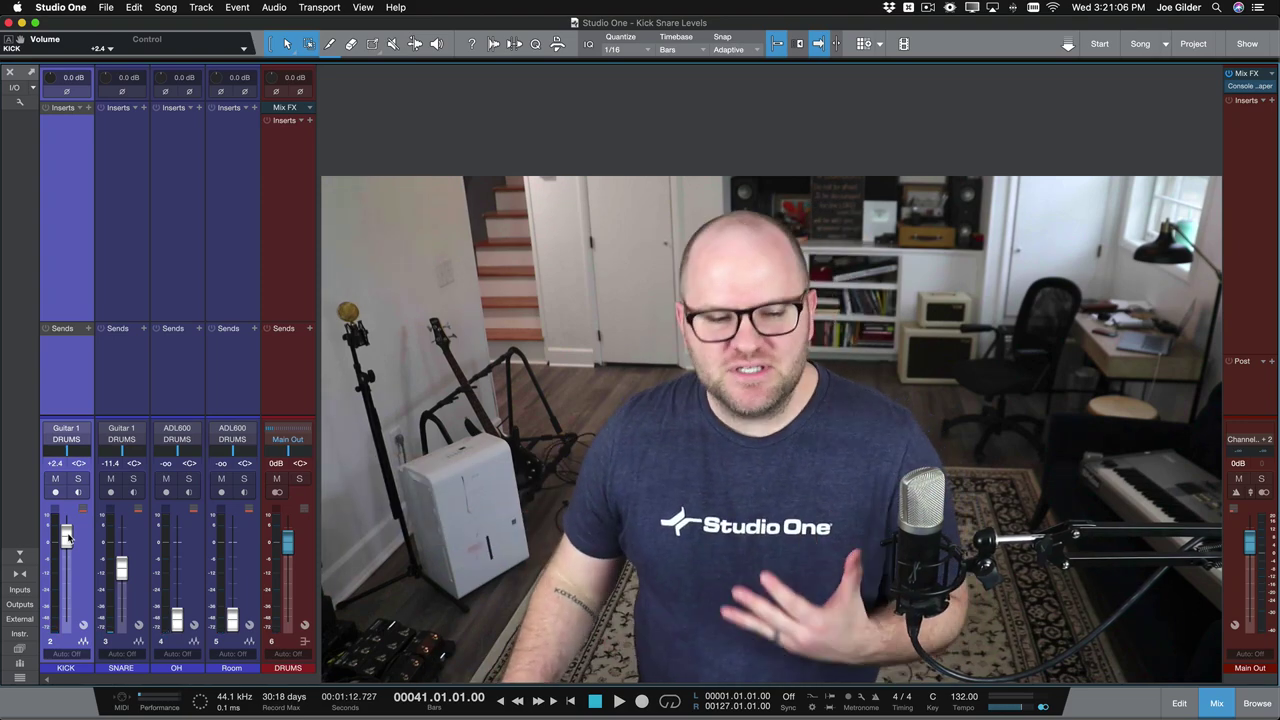
drag(121, 565, 68, 563)
key(space)
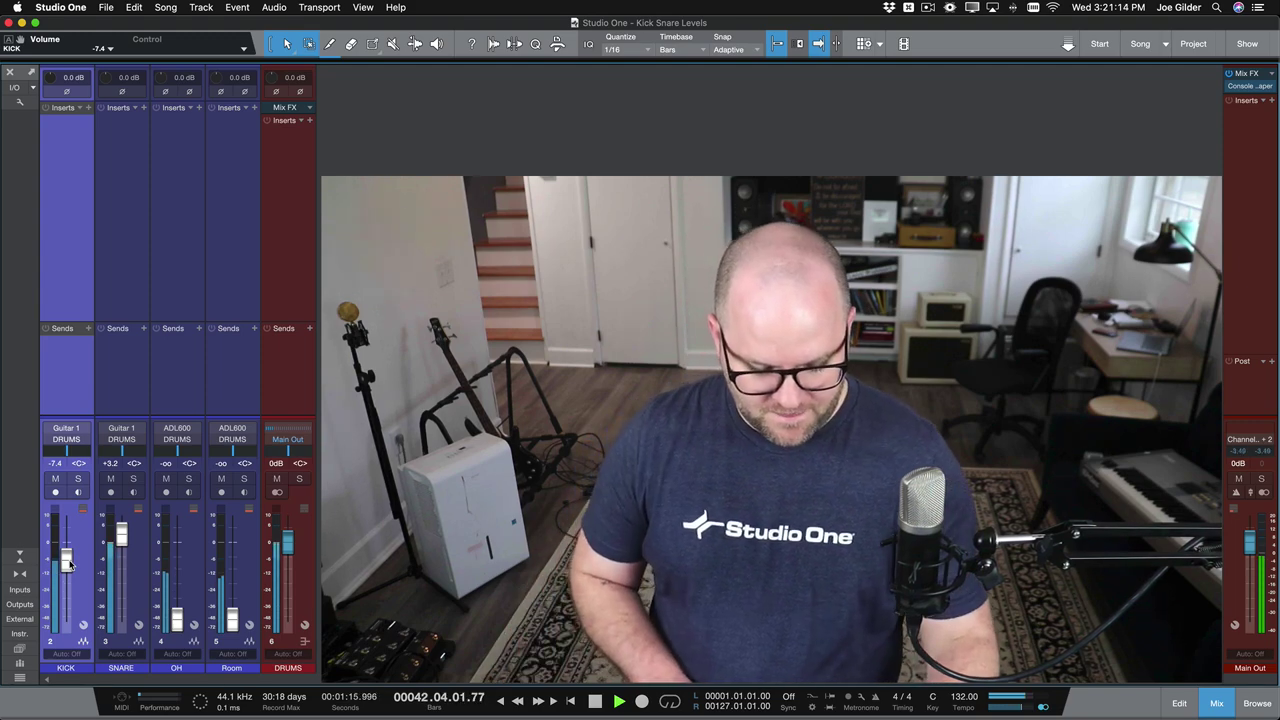
key(space)
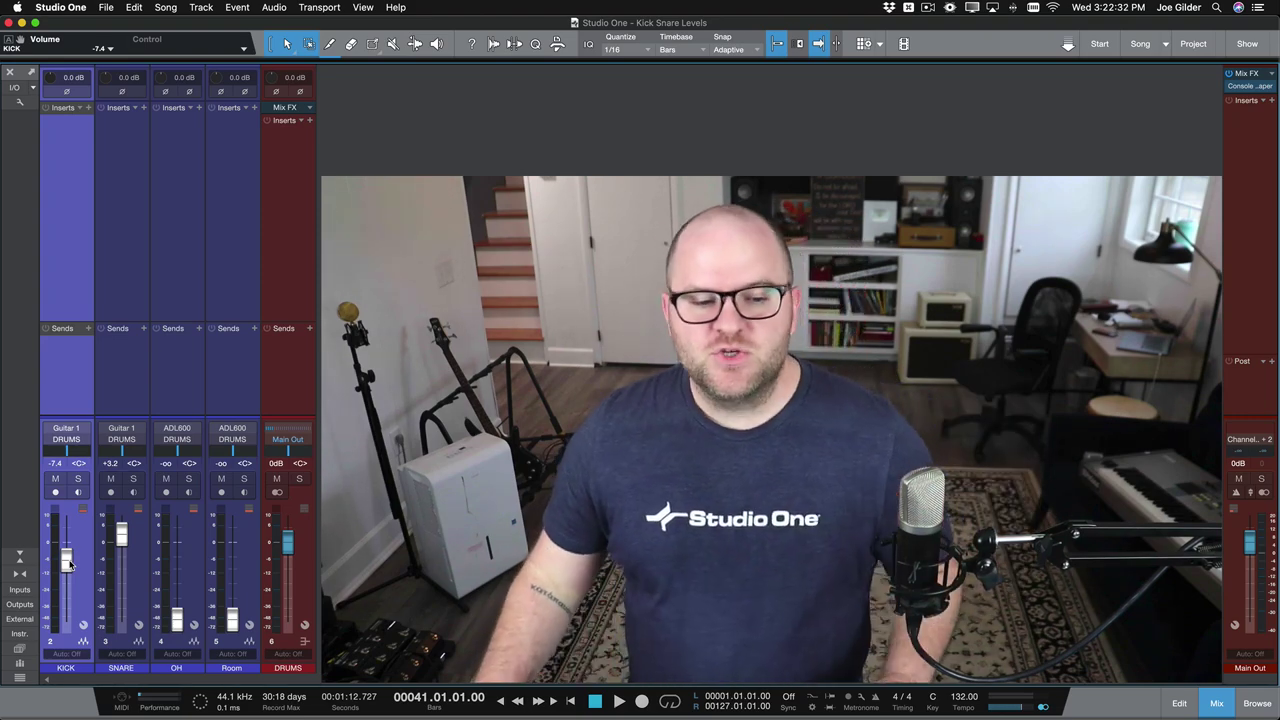
Step: Drop snare and kick to -oo and raise the overheads alone to +1.3 dB during playback
click(140, 353)
drag(121, 536, 127, 643)
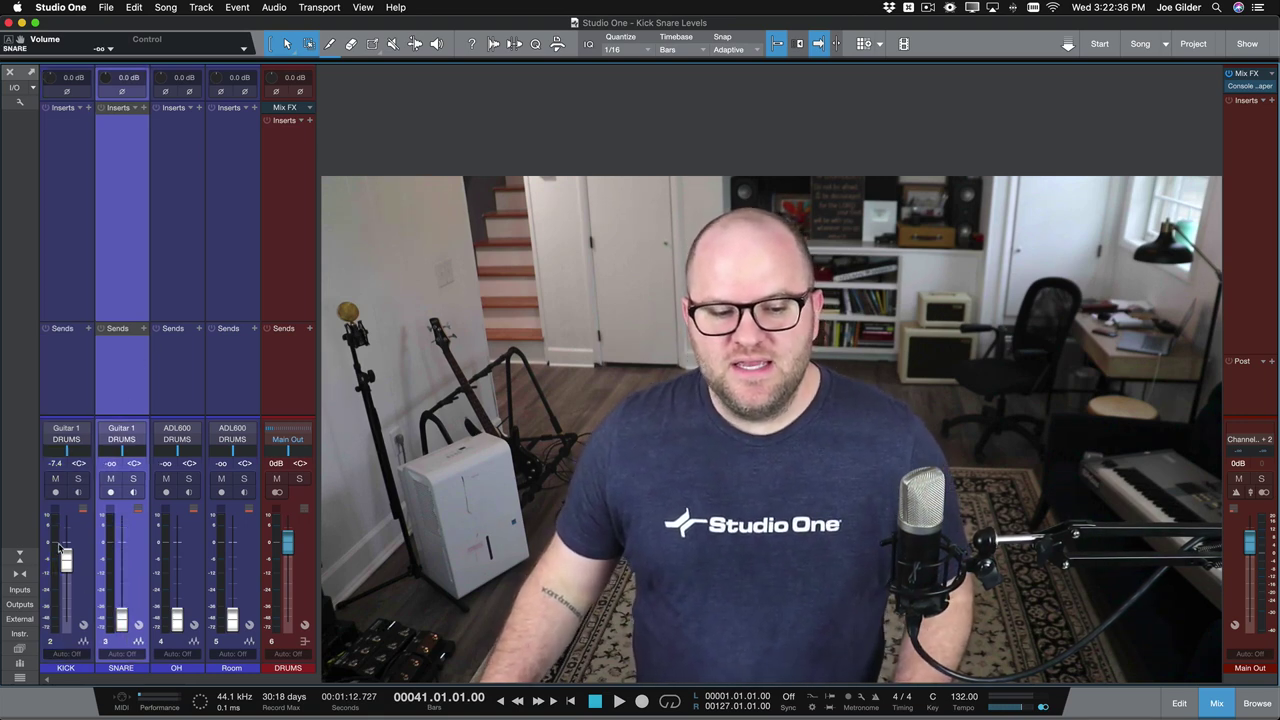
drag(70, 566, 81, 647)
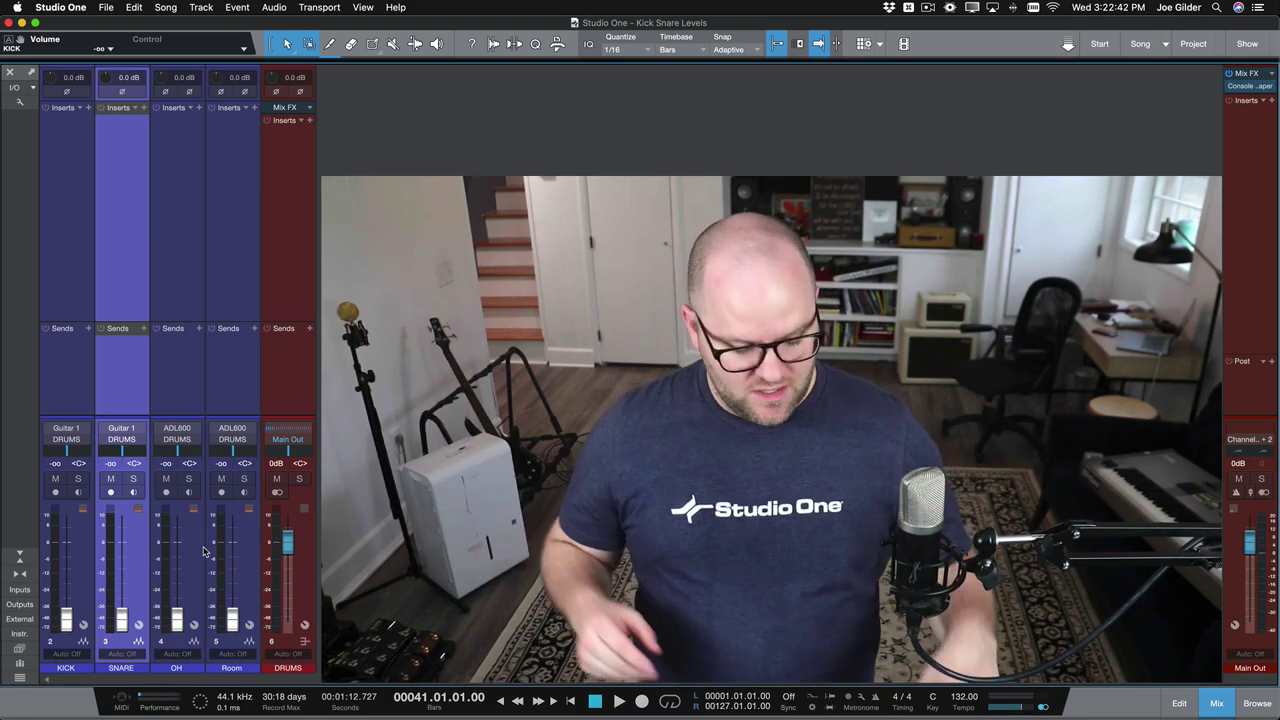
key(space)
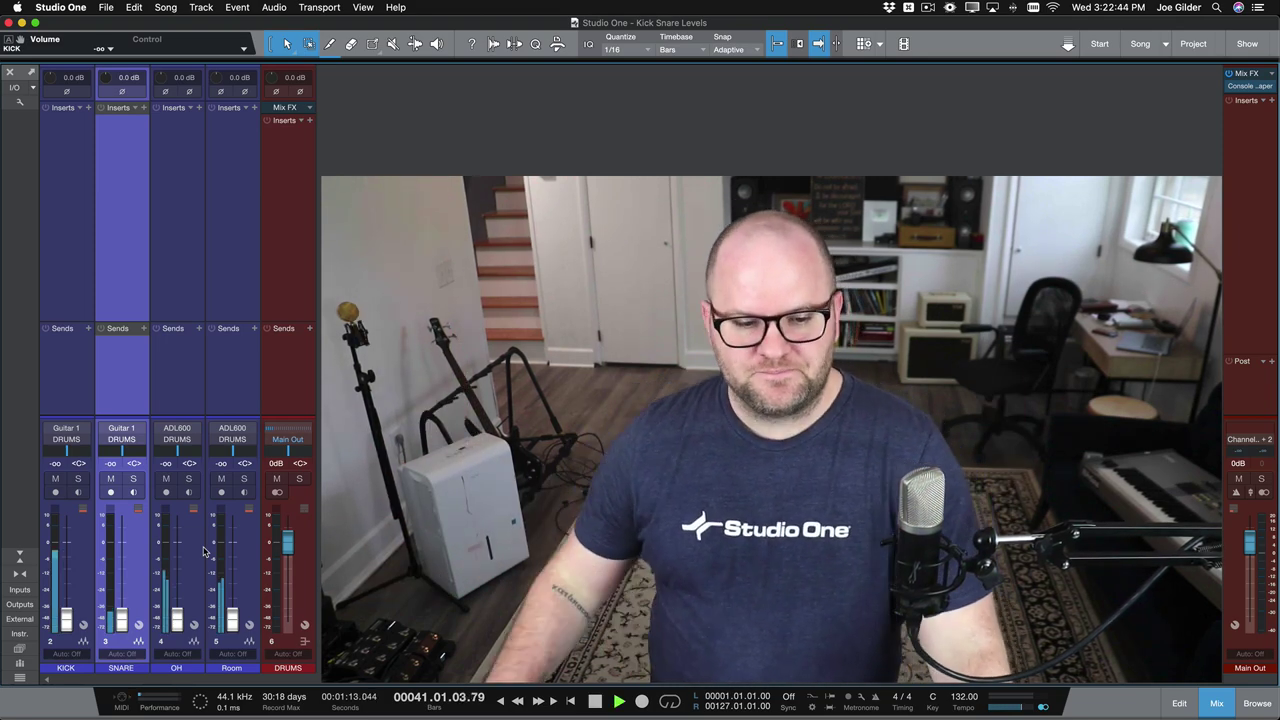
drag(176, 620, 179, 538)
key(space)
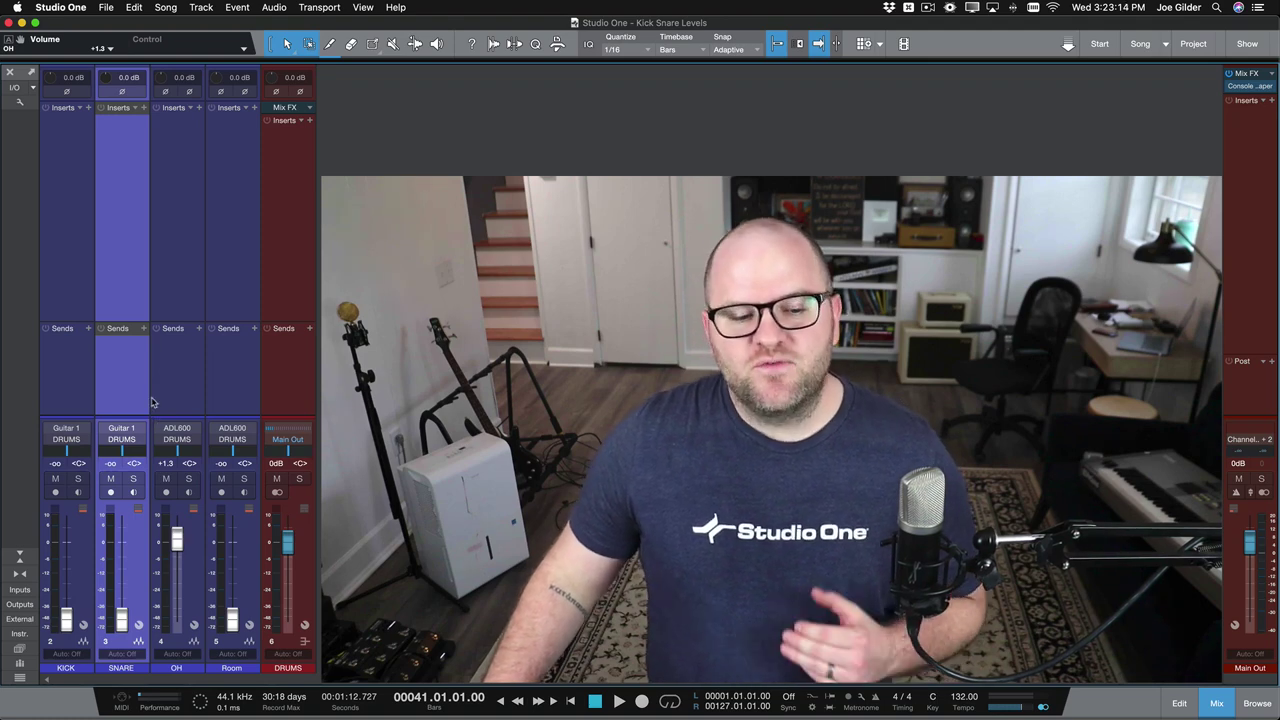
Step: Raise the KICK fader to about +1.8 dB against the +1.3 dB overheads while listening
click(93, 378)
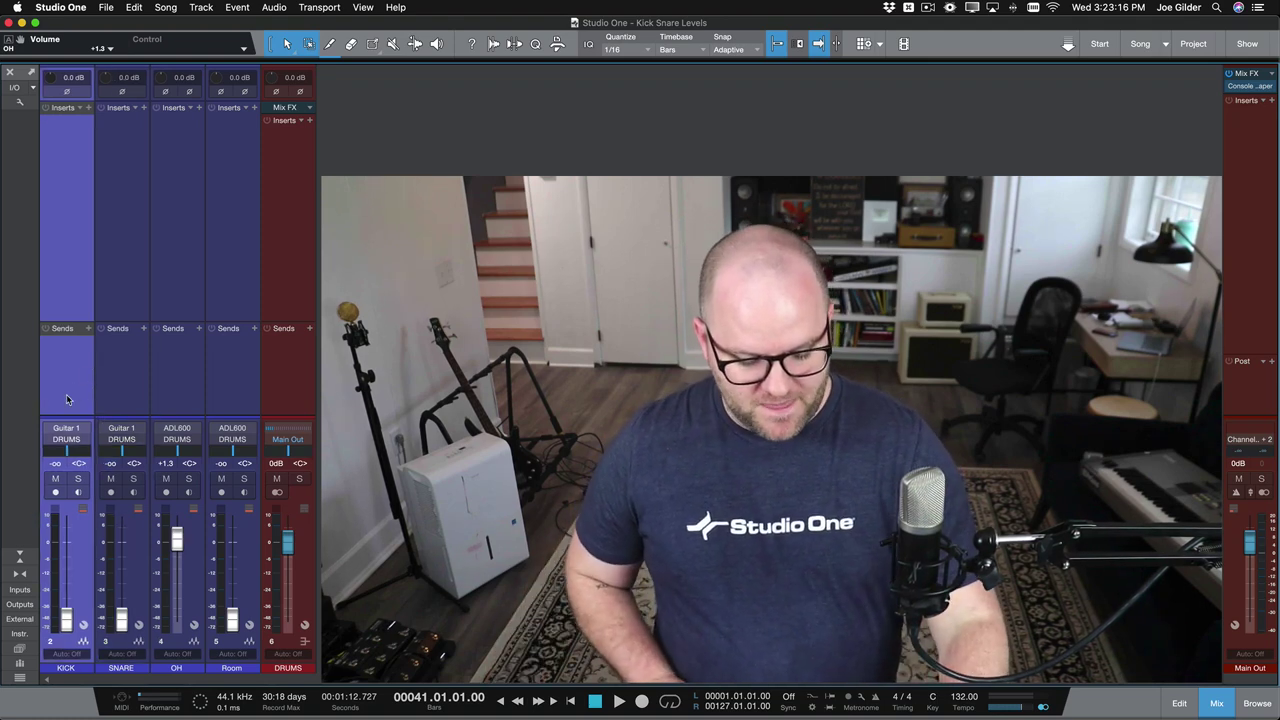
key(space)
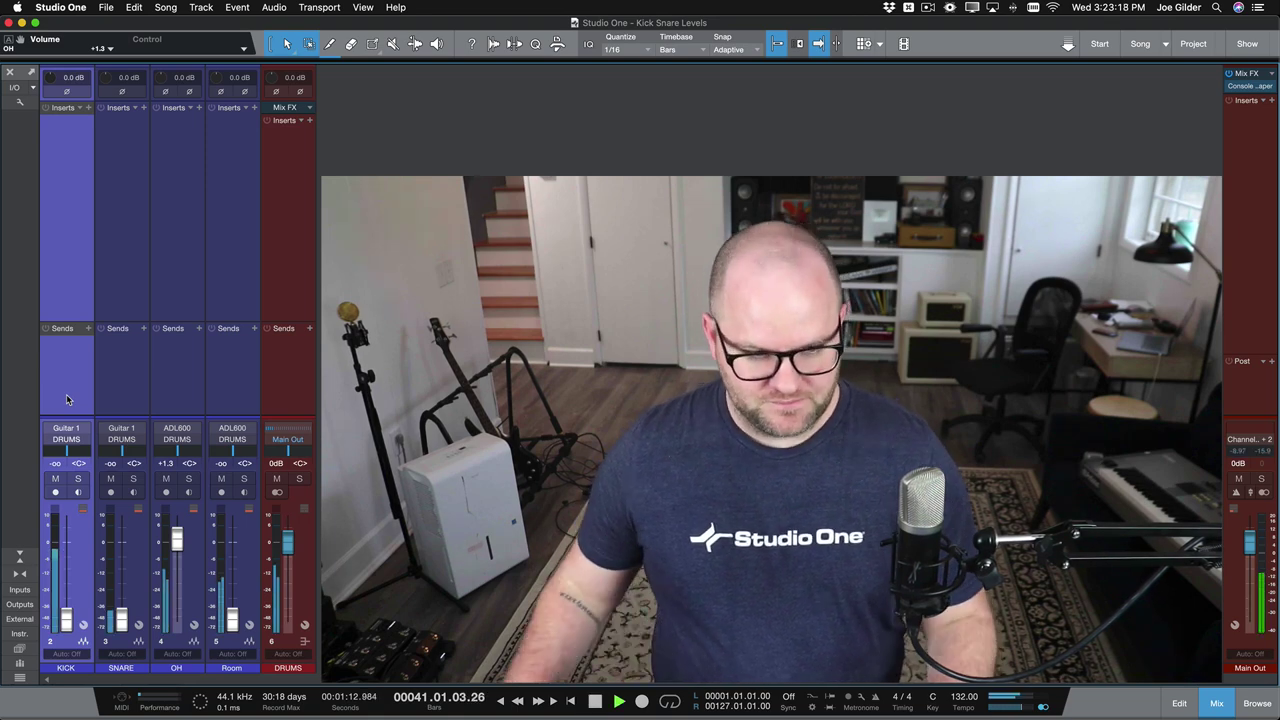
drag(62, 580, 65, 567)
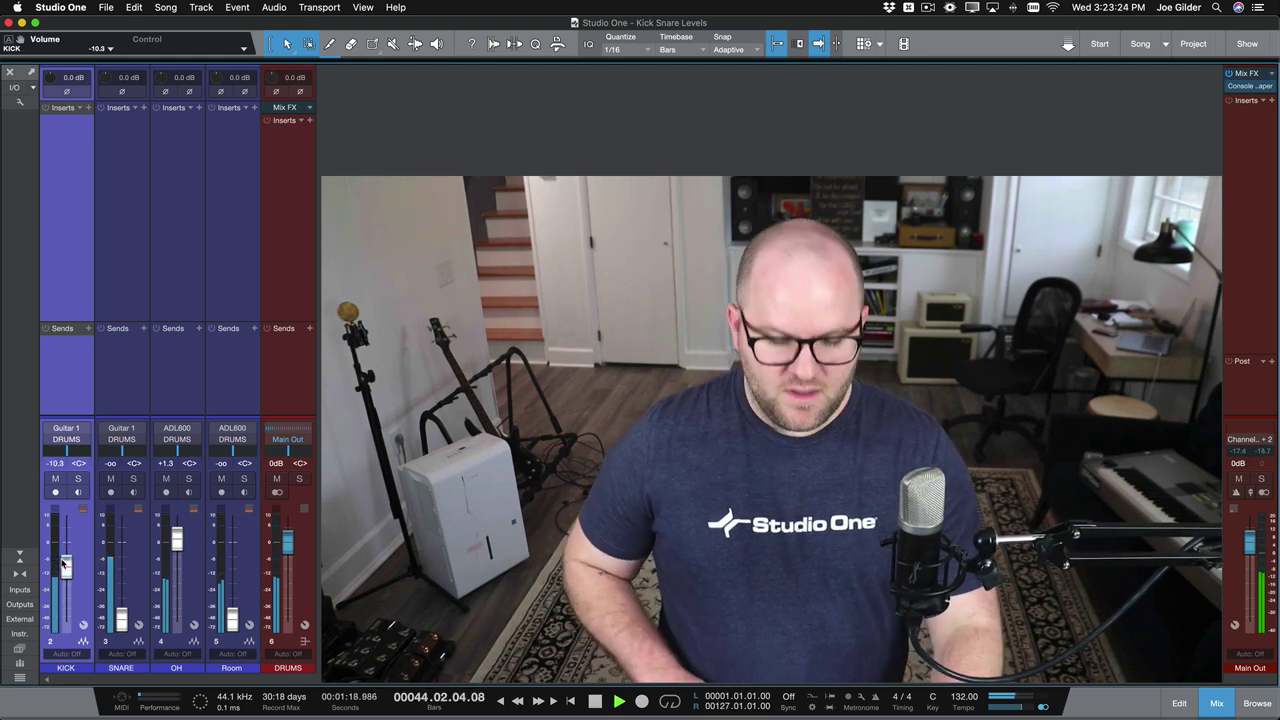
key(space)
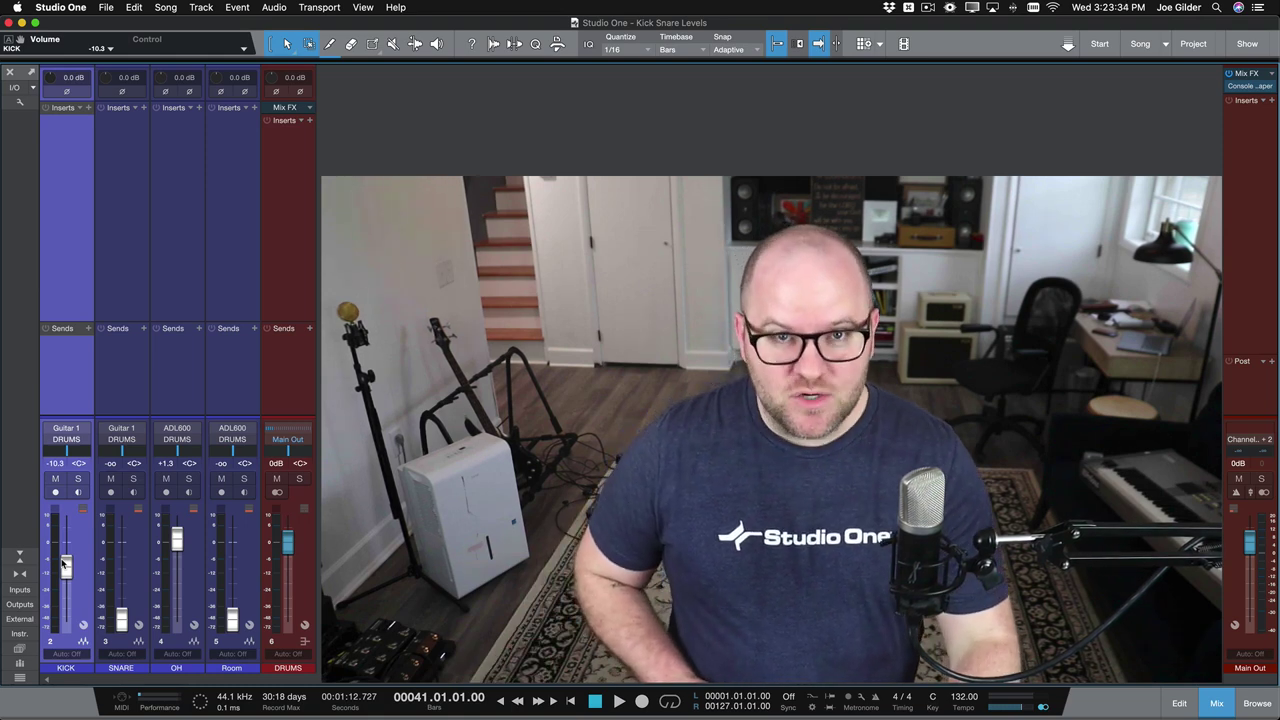
key(space)
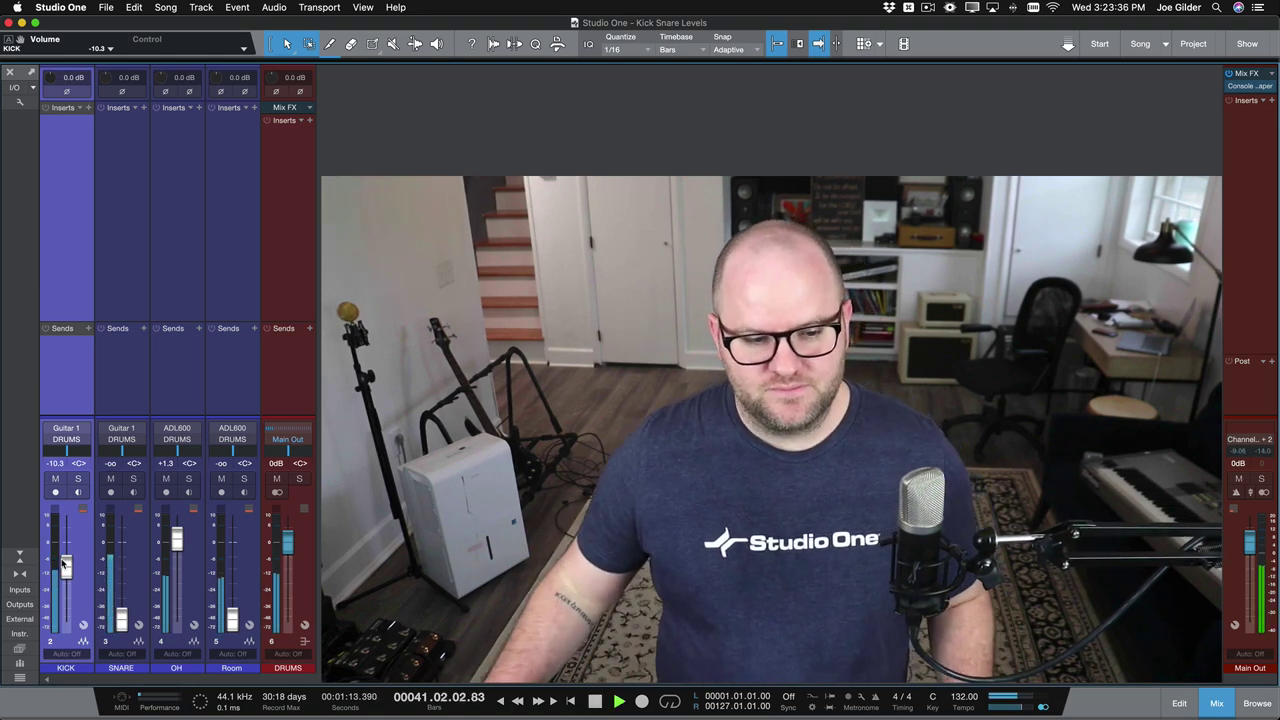
drag(63, 565, 64, 537)
Step: Bring the snare up from silence to +1.8 dB during playback, matching the kick
key(space)
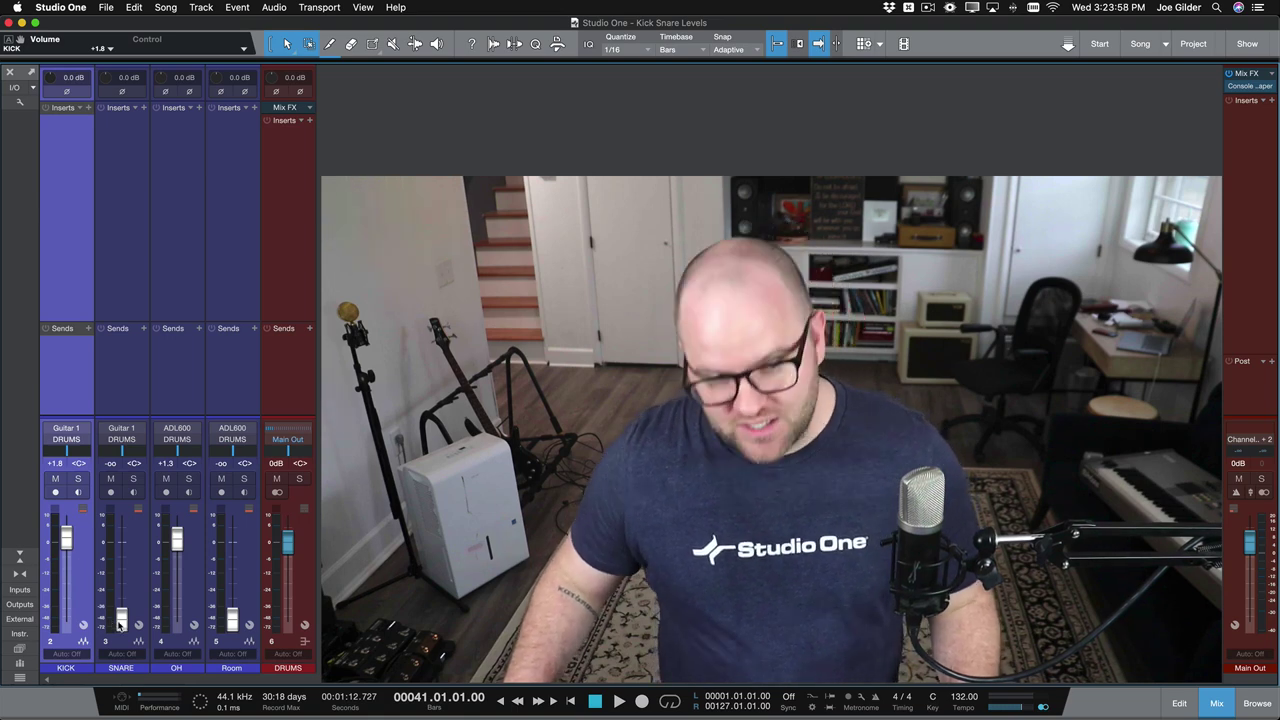
mouse_move(118, 625)
mouse_down()
mouse_move(120, 580)
mouse_move(121, 627)
mouse_up()
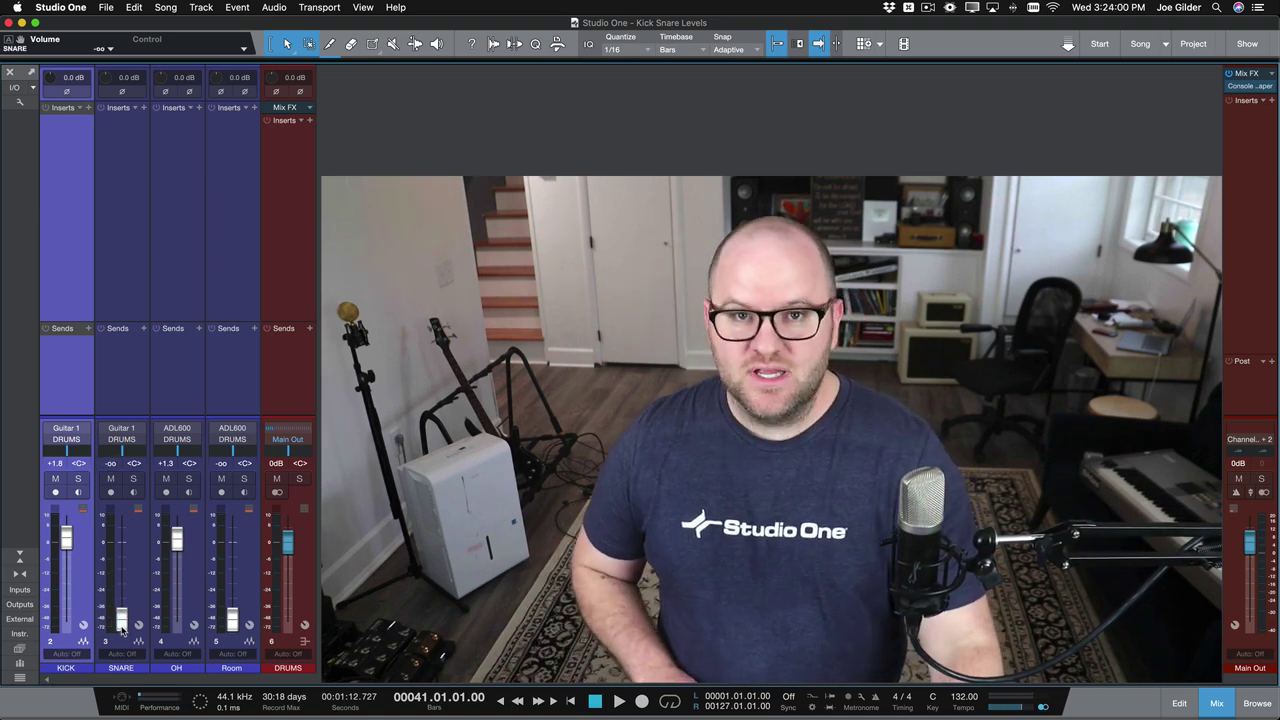
key(space)
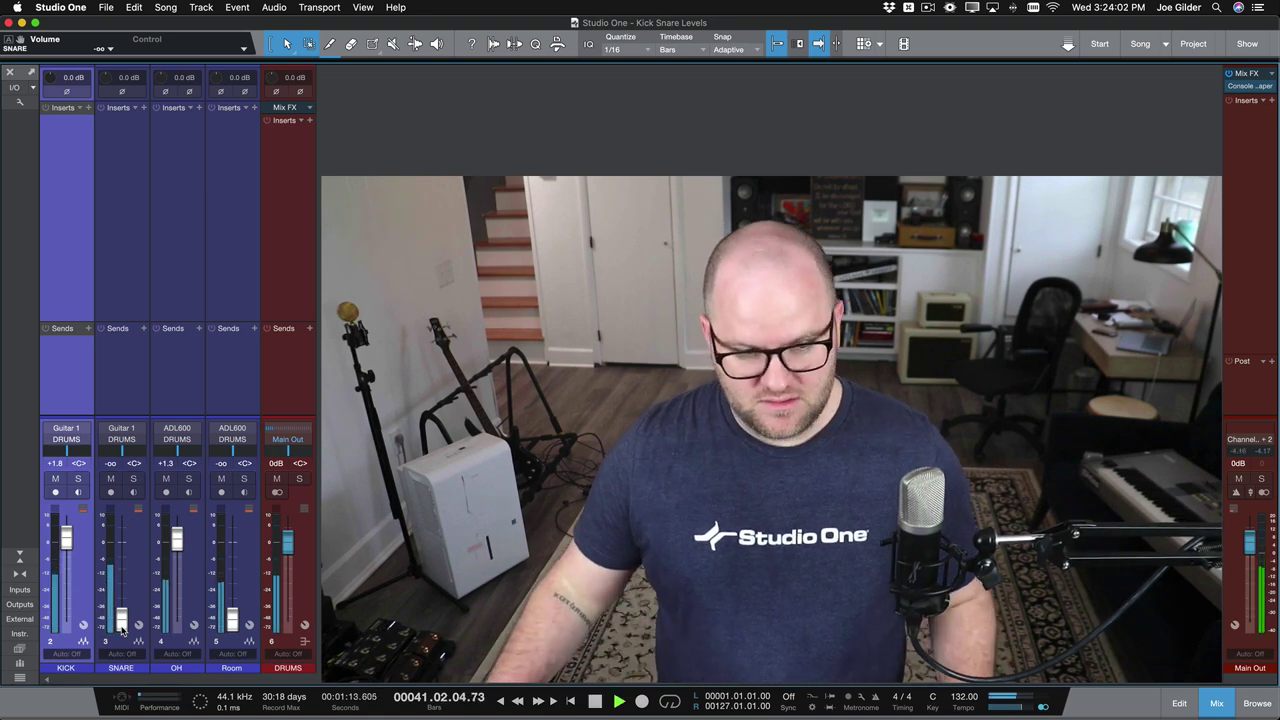
drag(121, 627, 122, 543)
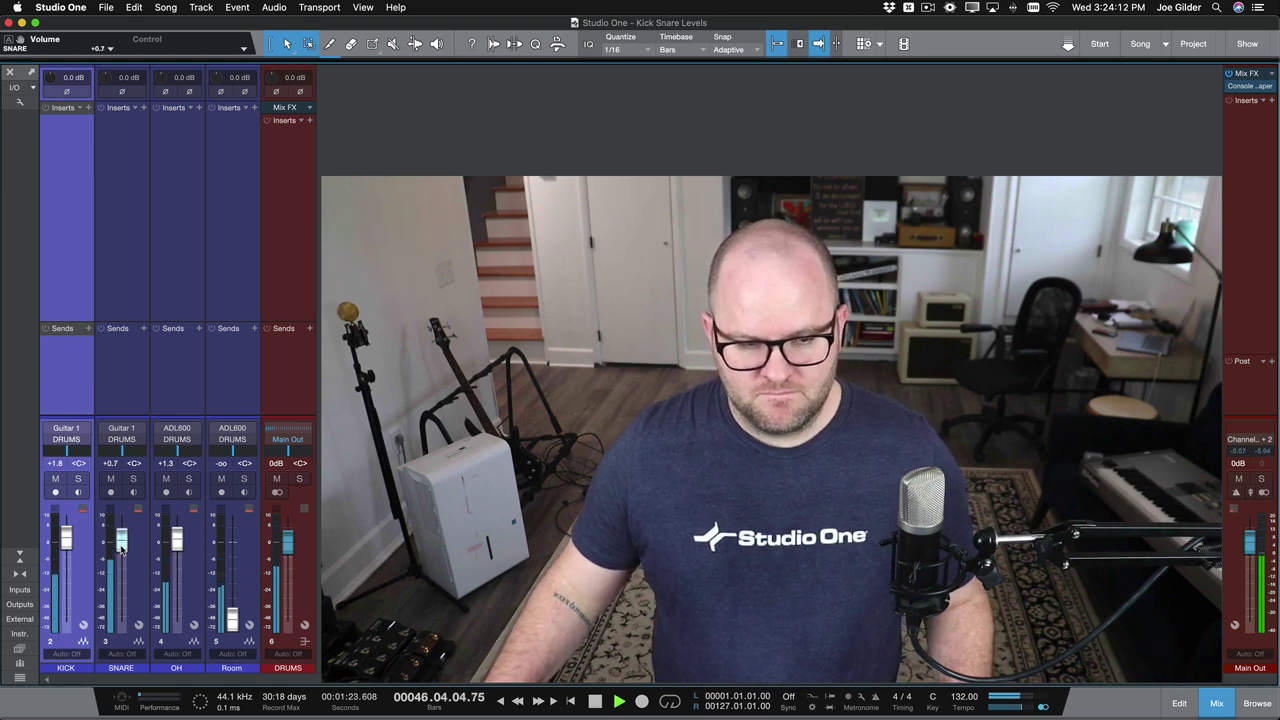
drag(121, 545, 122, 547)
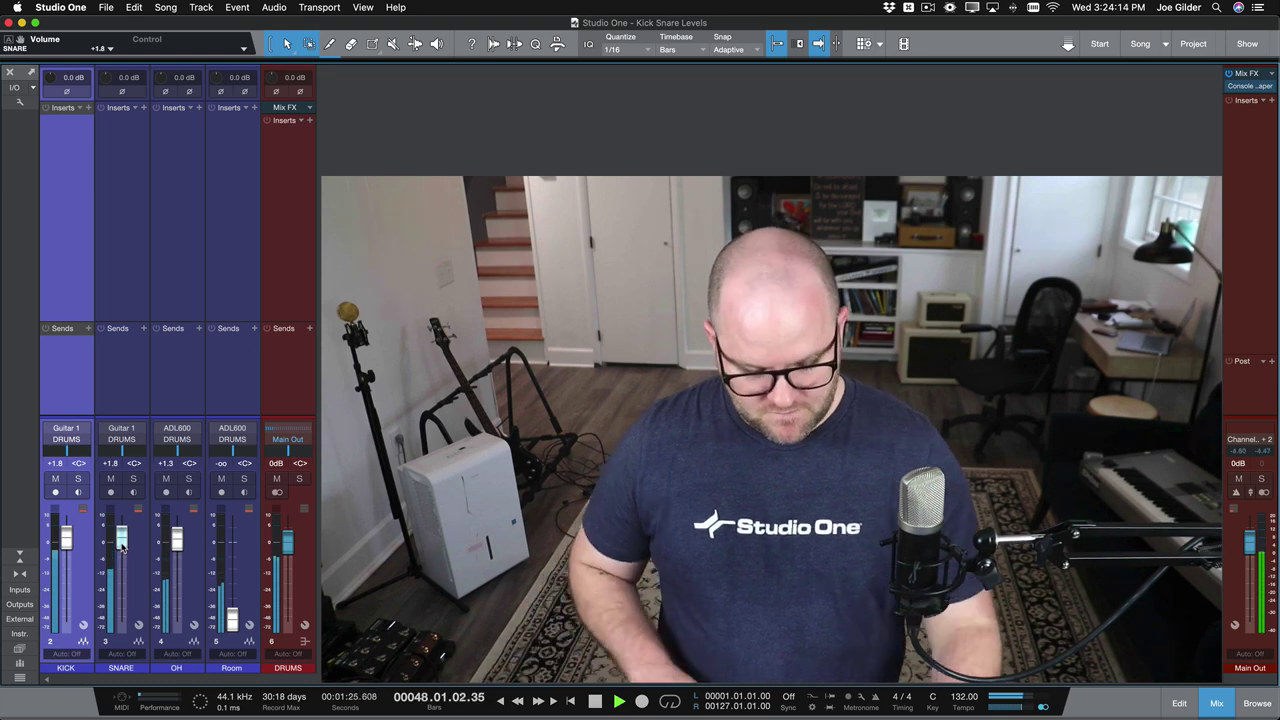
key(space)
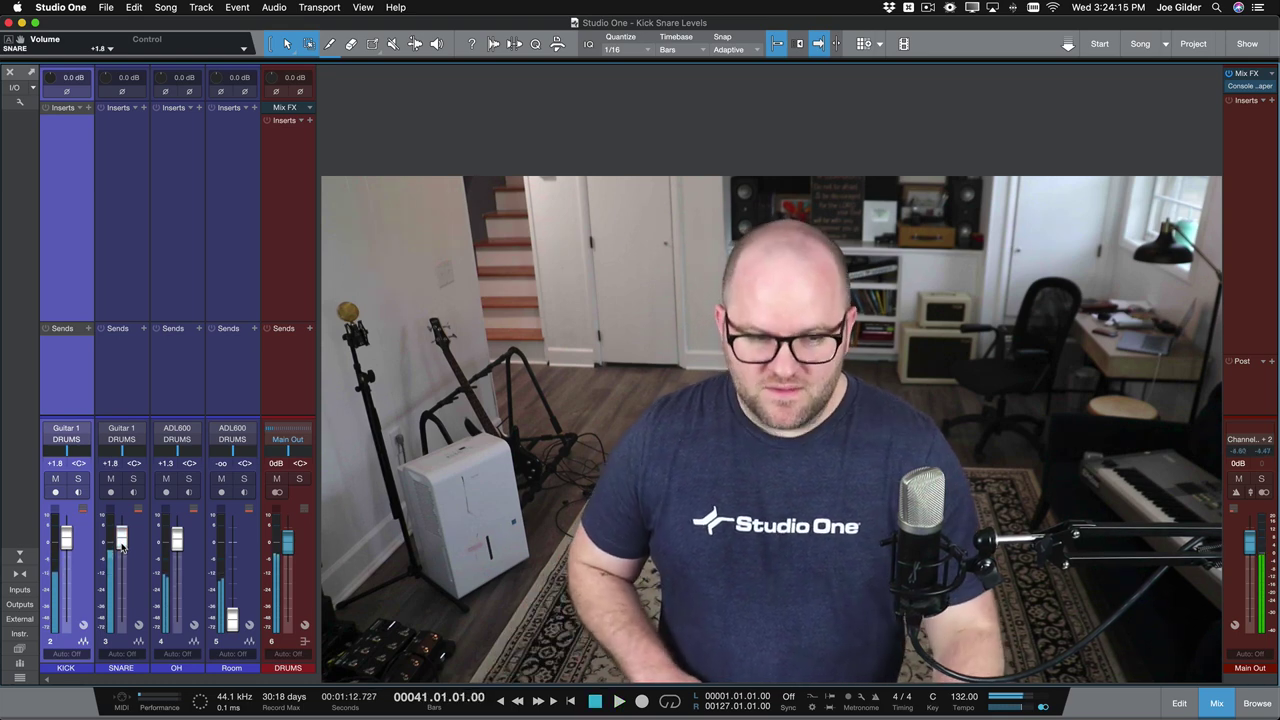
Step: Solo SNARE and KICK, nudge the snare to +2.9 dB, and replay the pair
click(133, 479)
click(77, 479)
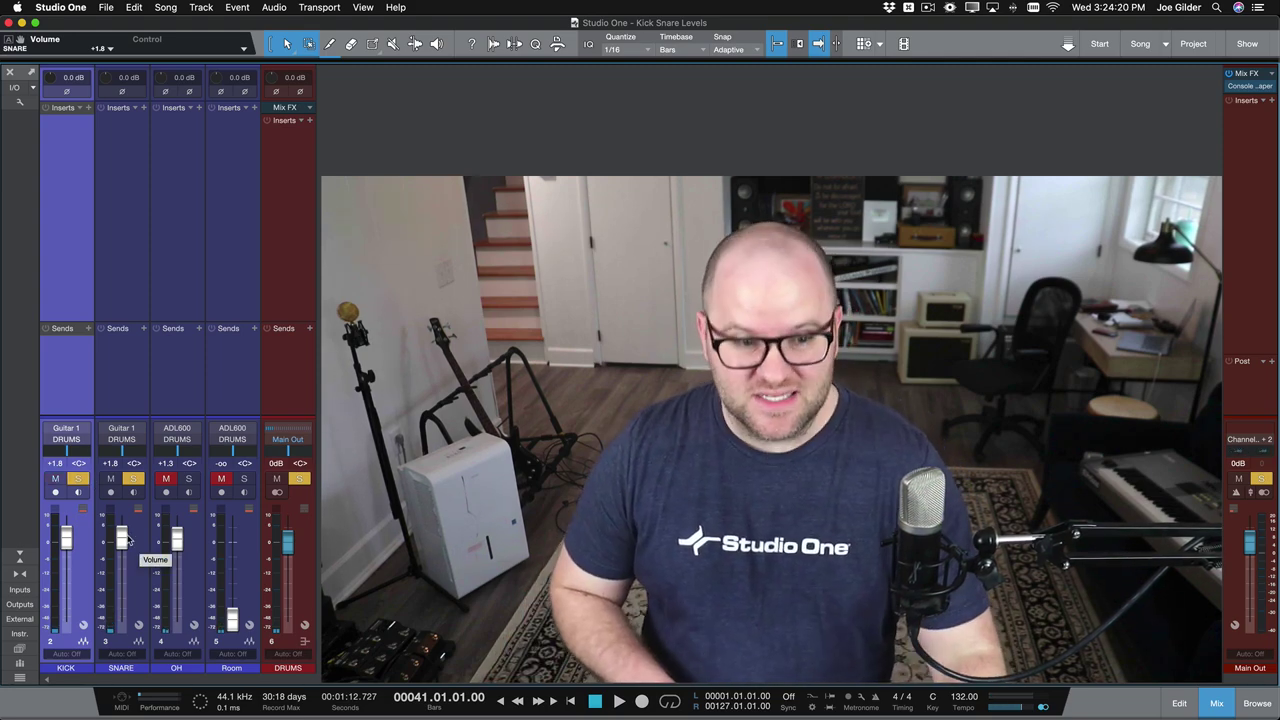
key(space)
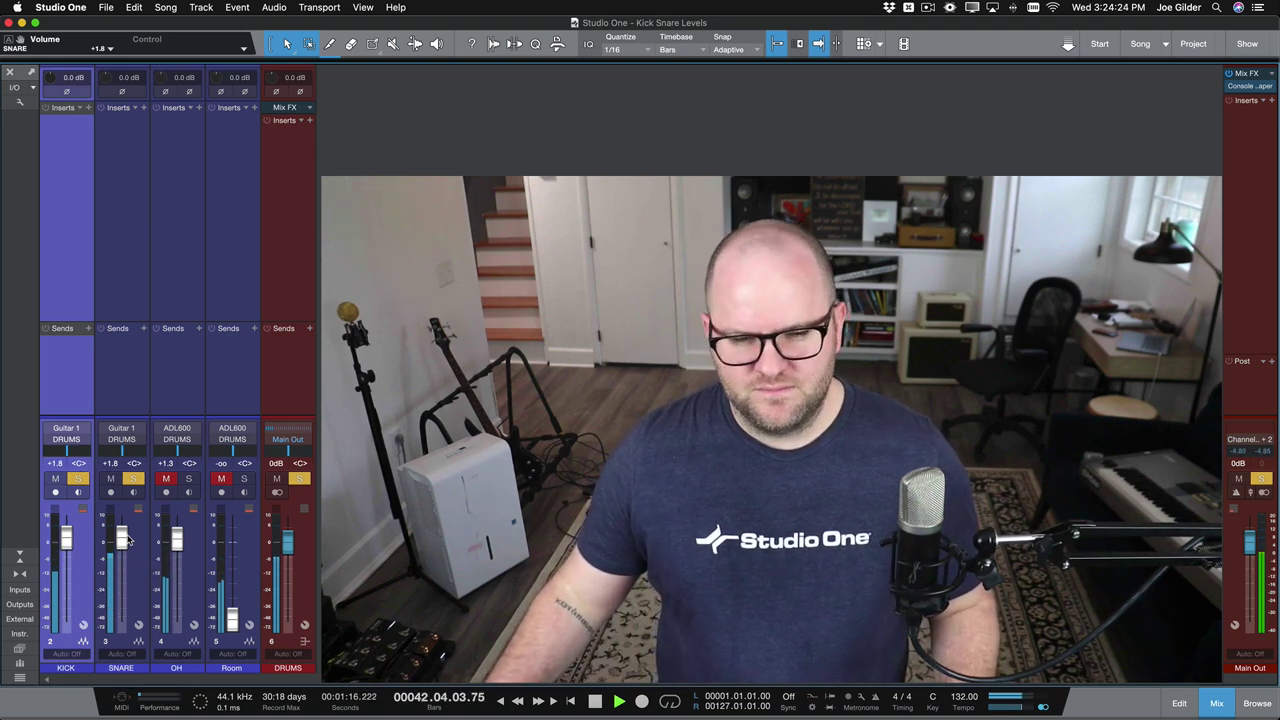
click(138, 425)
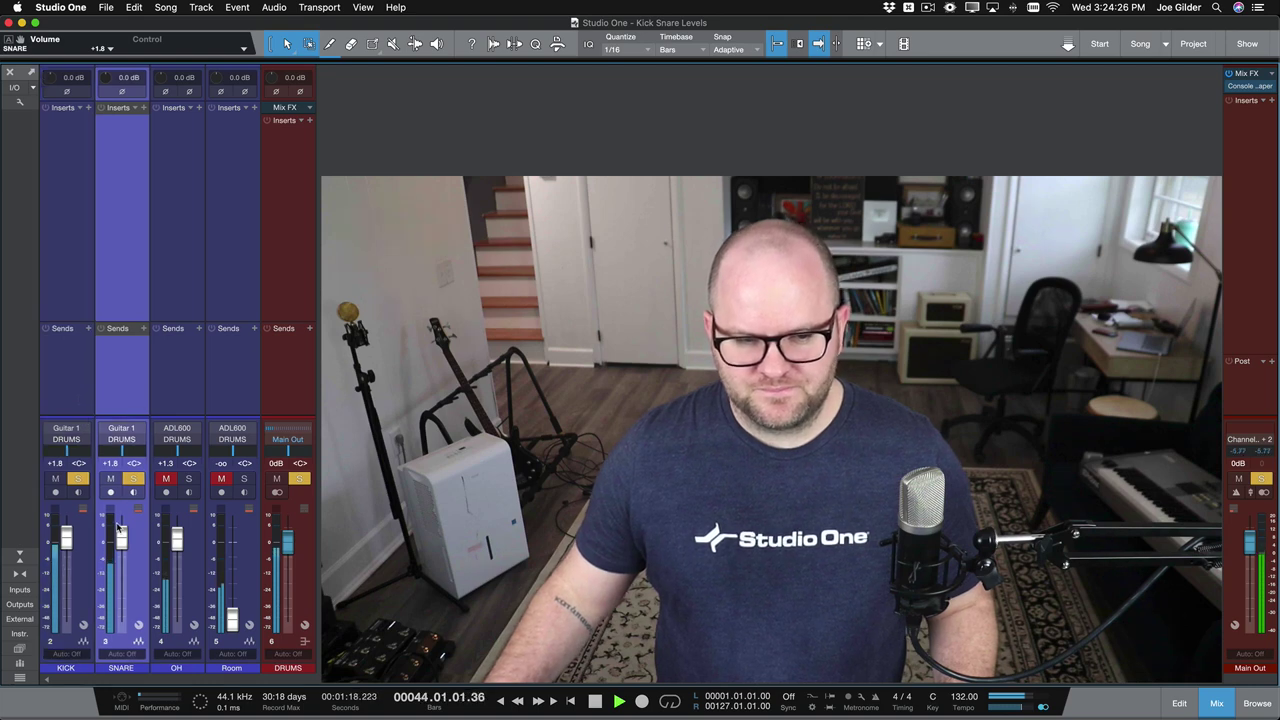
drag(120, 536, 120, 532)
key(space)
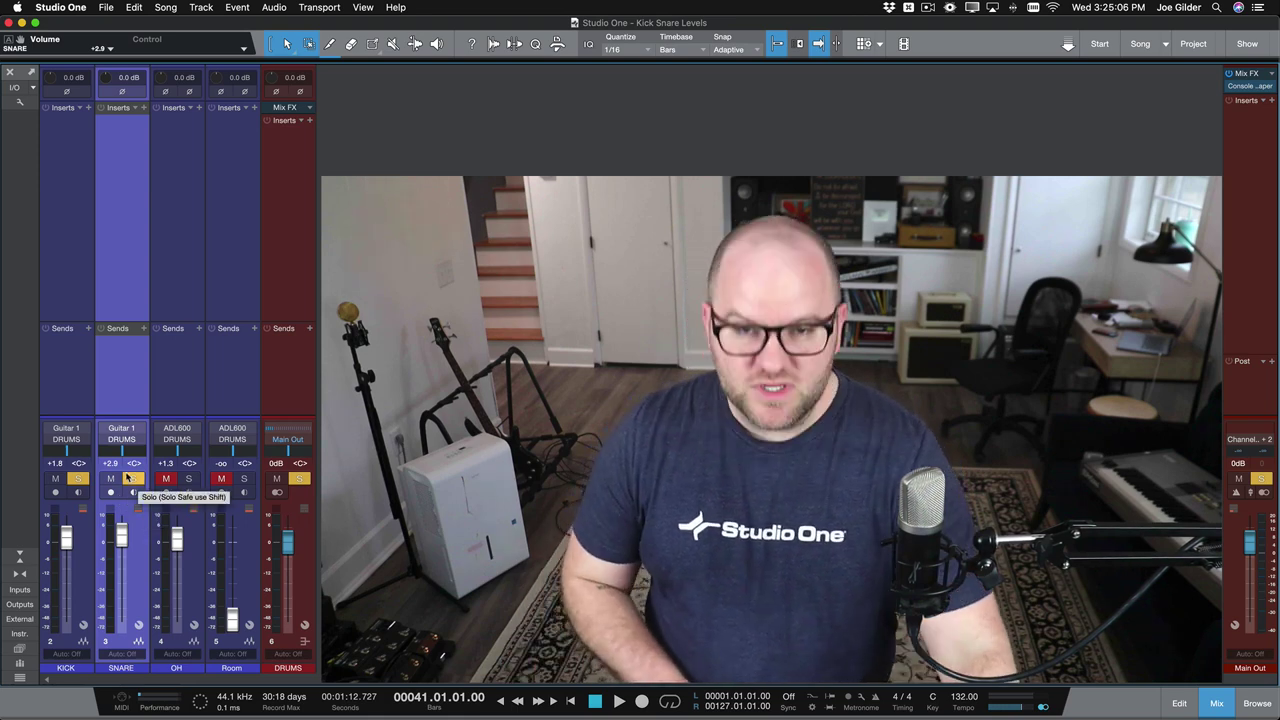
key(space)
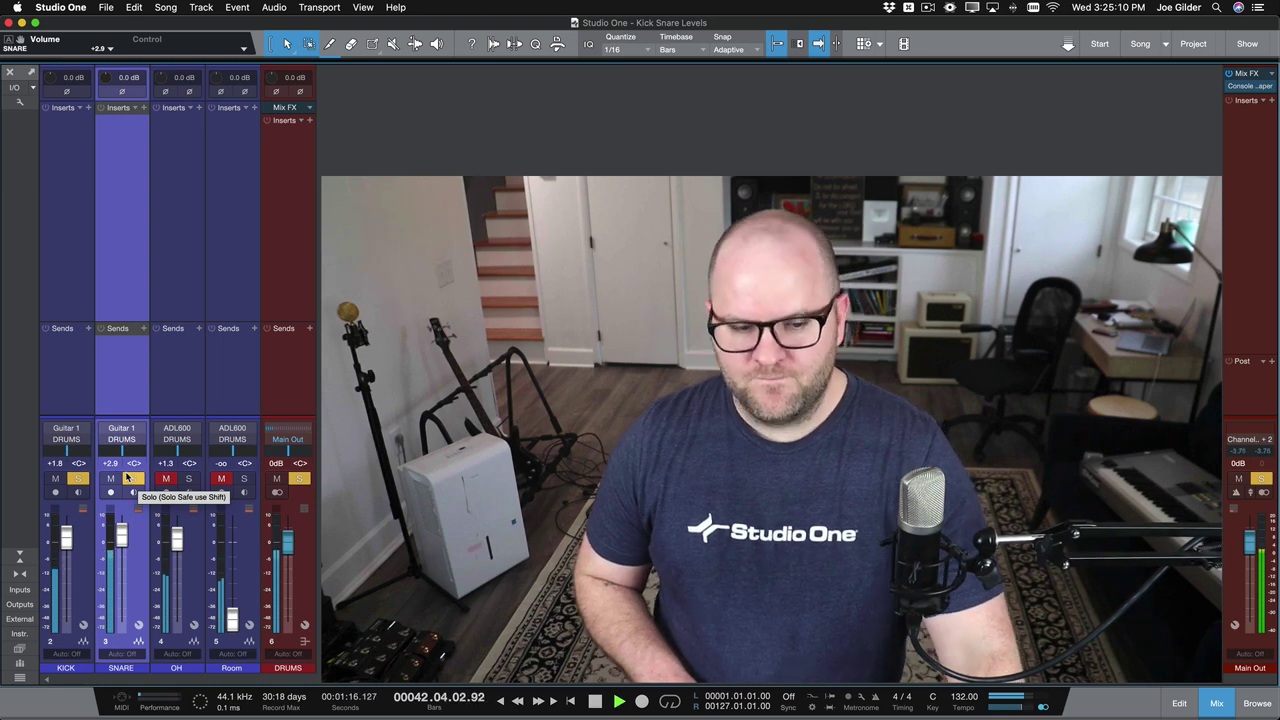
Step: Toggle the OH solo off and back on to compare overheads with kick and snare
key(space)
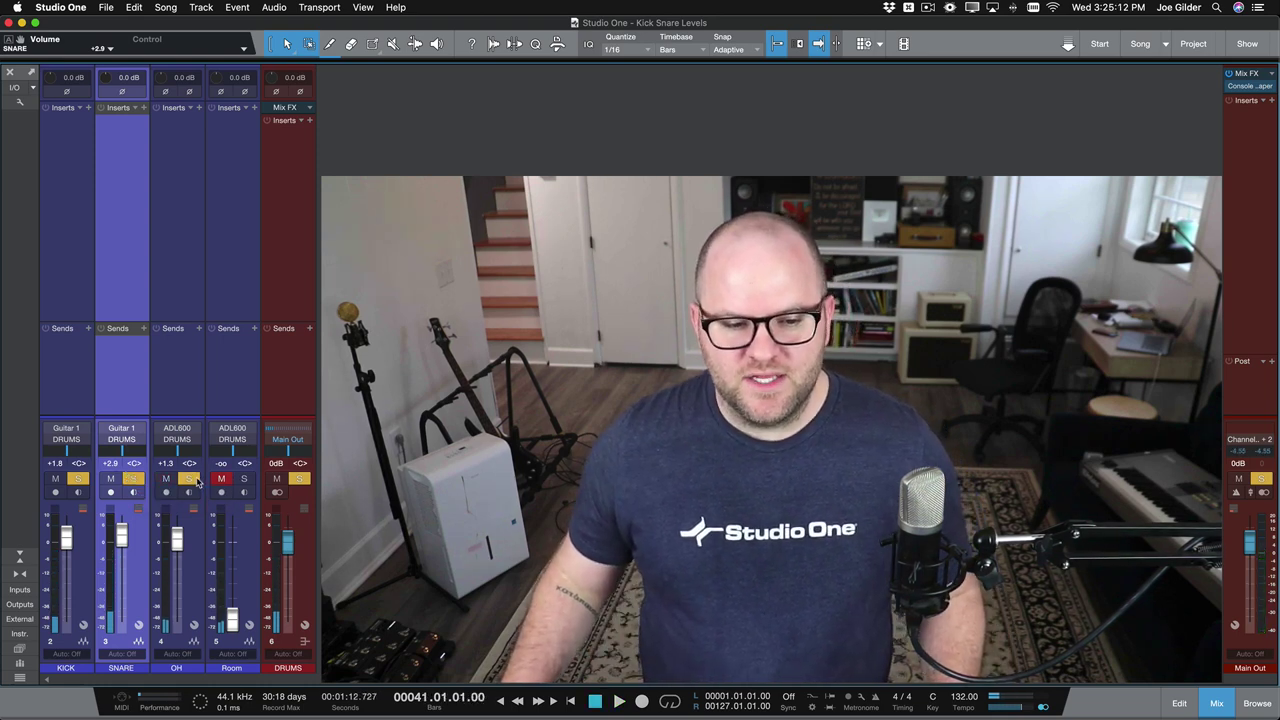
click(196, 481)
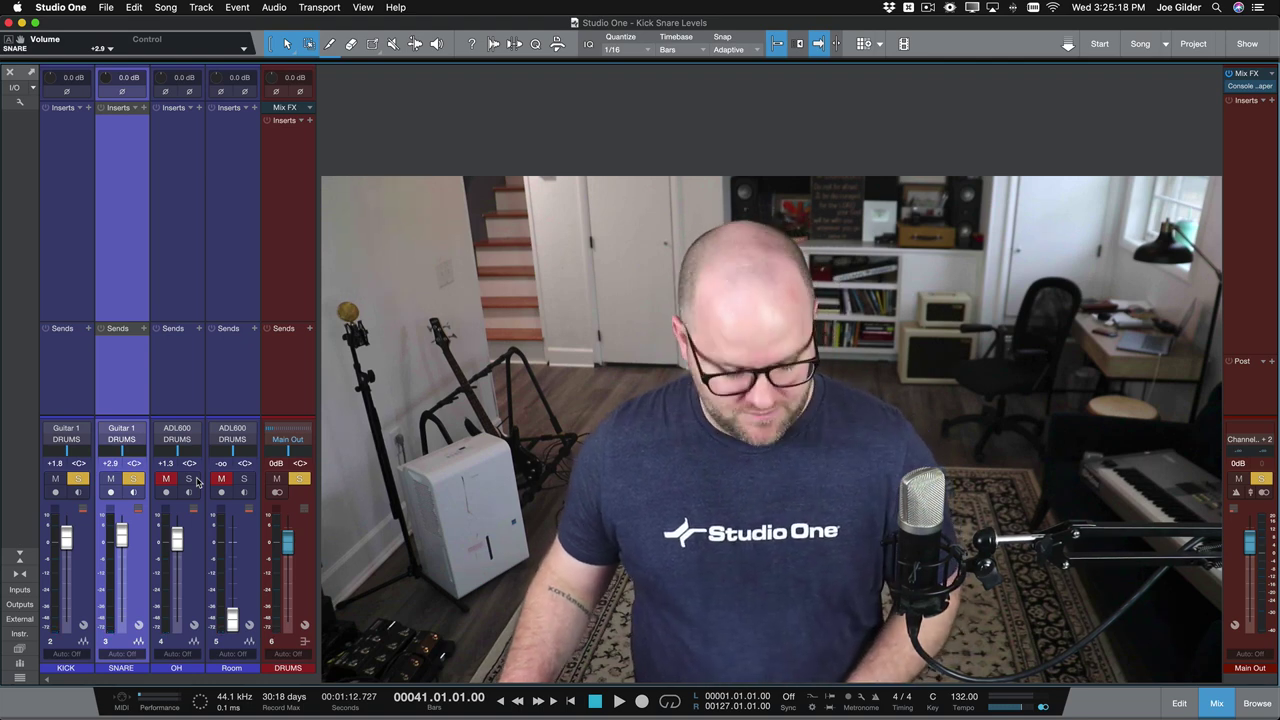
click(190, 479)
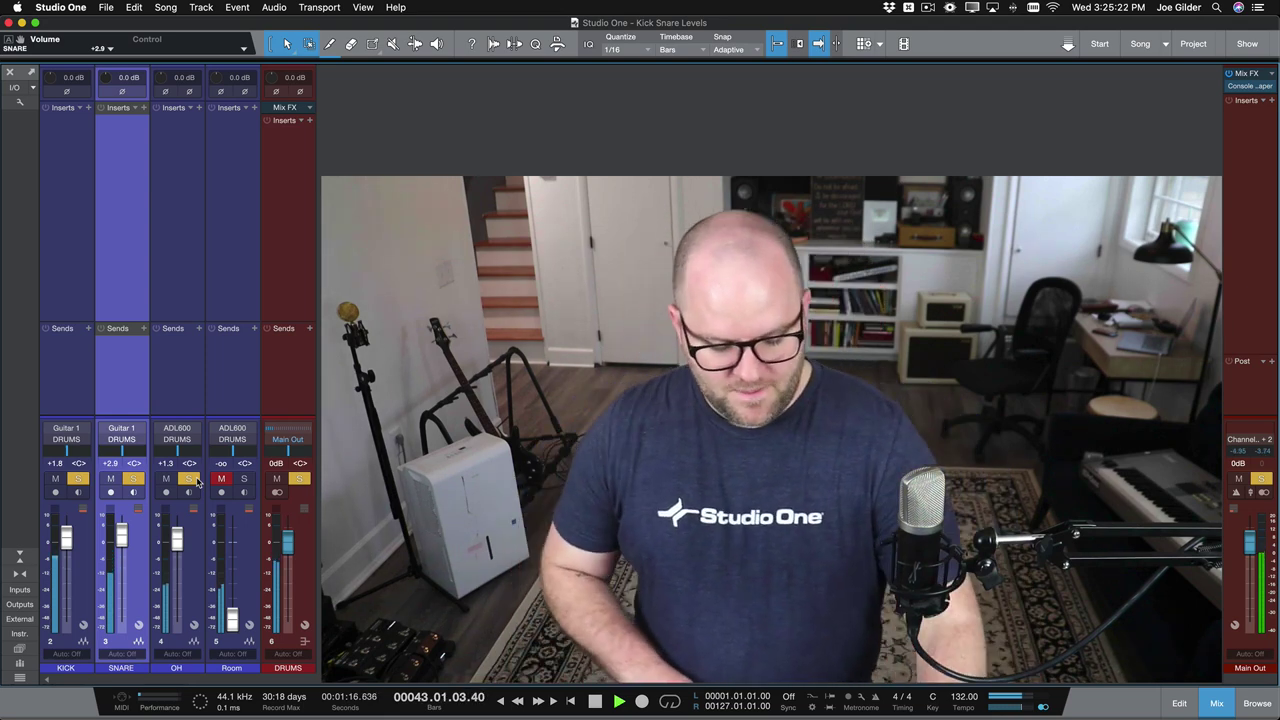
Step: Solo the Room mic alone, raise it from -oo to -3.1 dB, then unsolo it
click(219, 480)
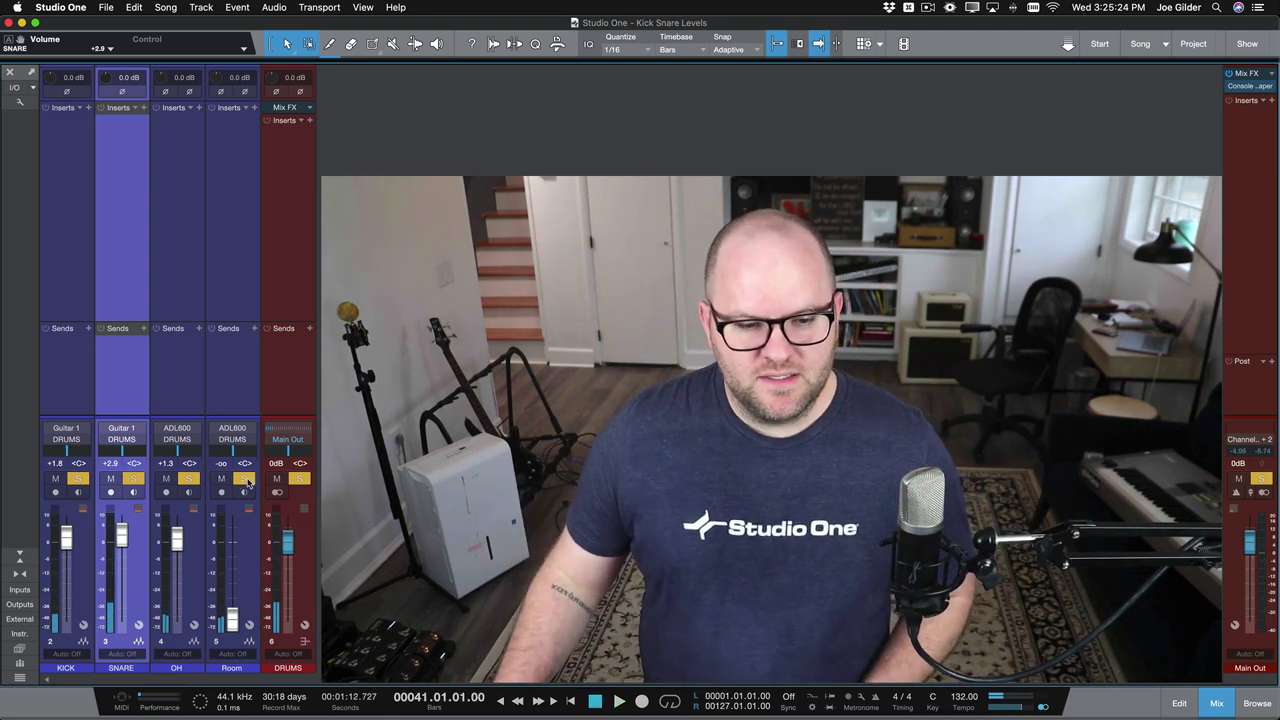
alt+click(245, 480)
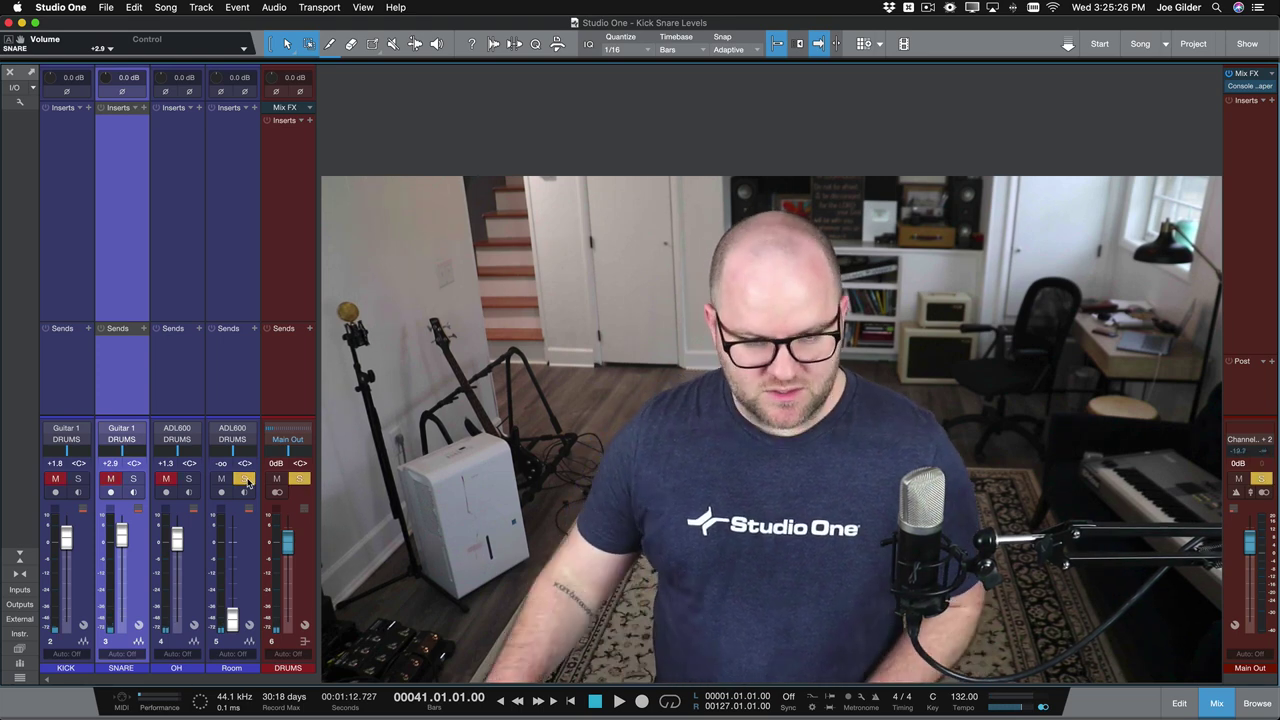
key(space)
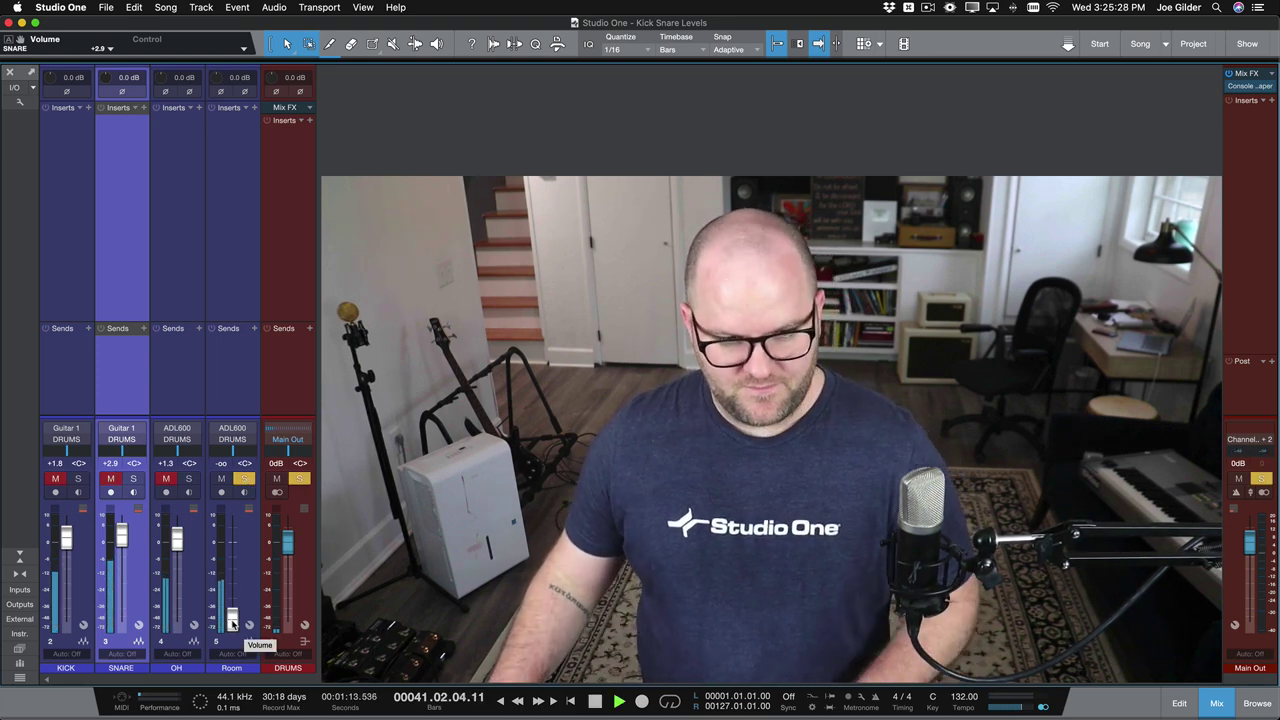
drag(231, 621, 230, 541)
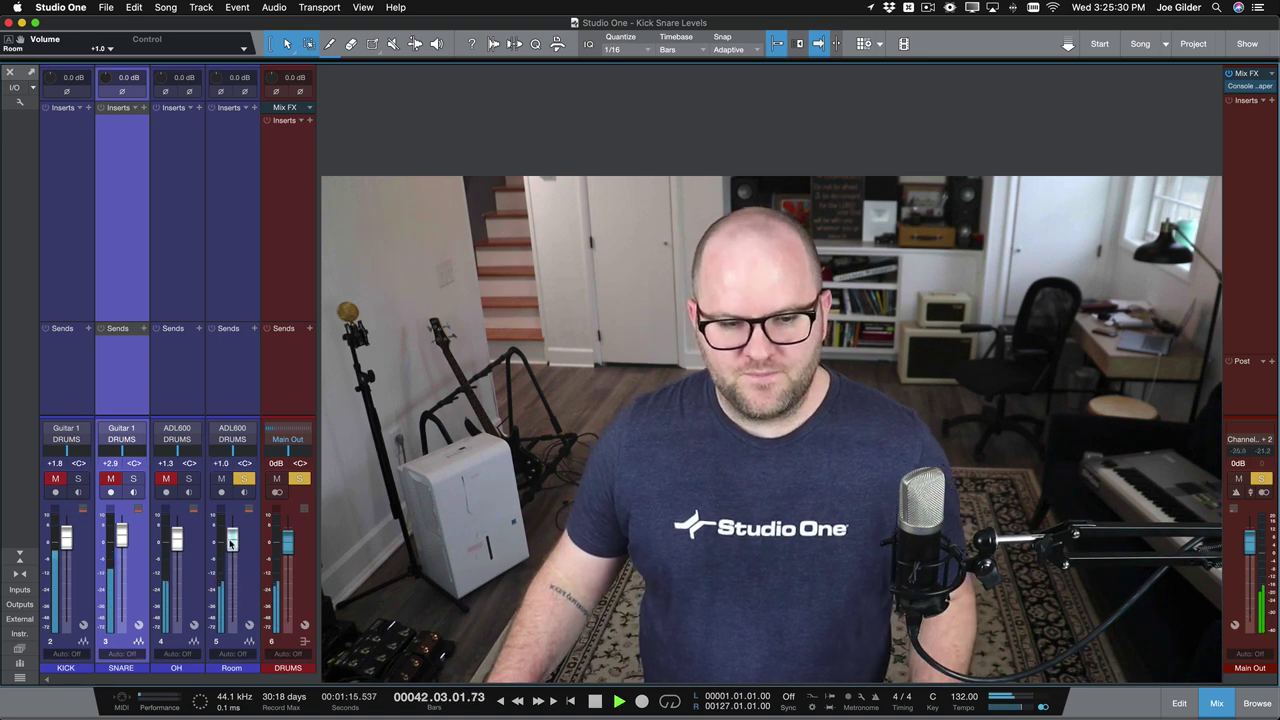
click(243, 480)
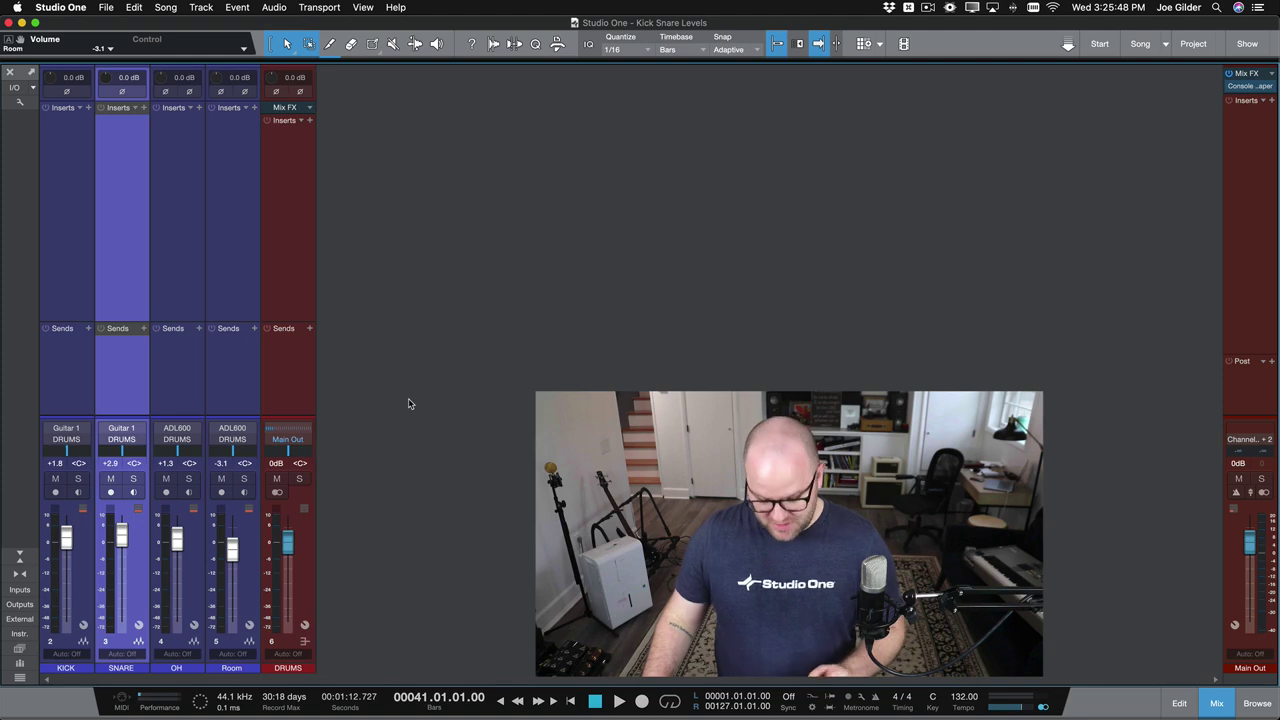
Step: Insert Fat Channel on the DRUMS bus and switch on its Classic Comp compressor at 2:1
key(F5)
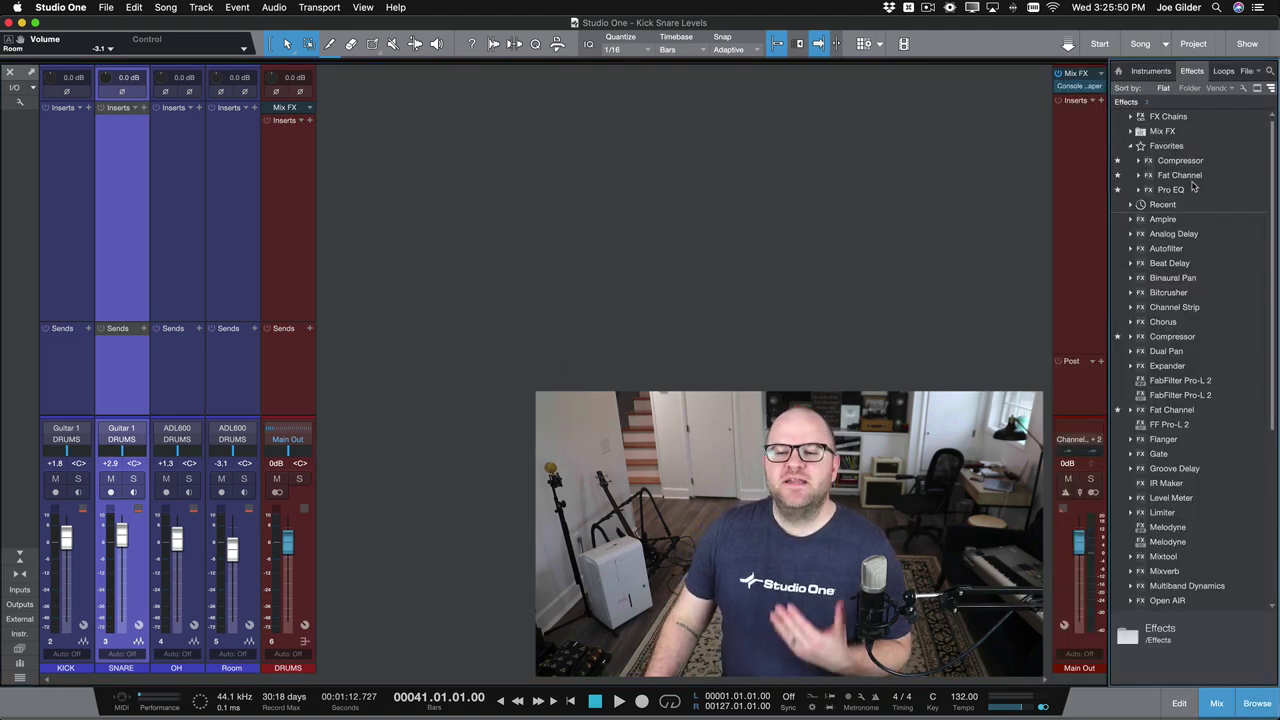
drag(1180, 176, 293, 135)
click(657, 201)
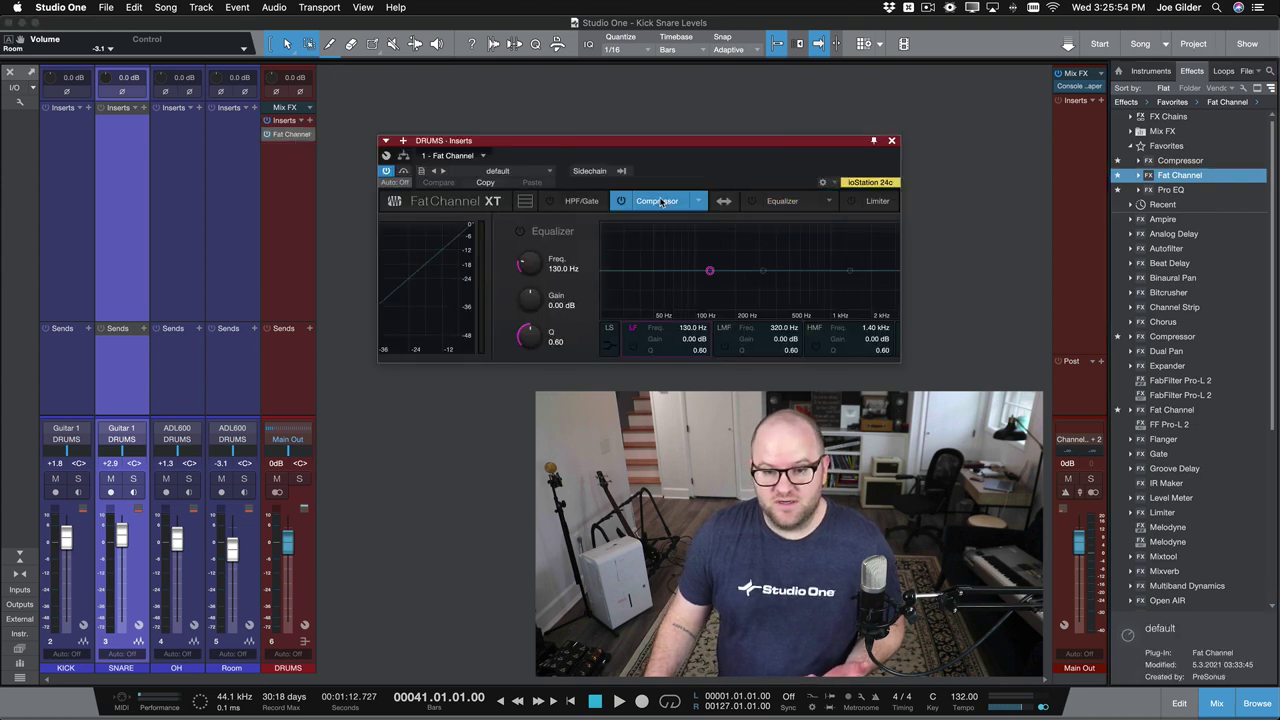
click(698, 201)
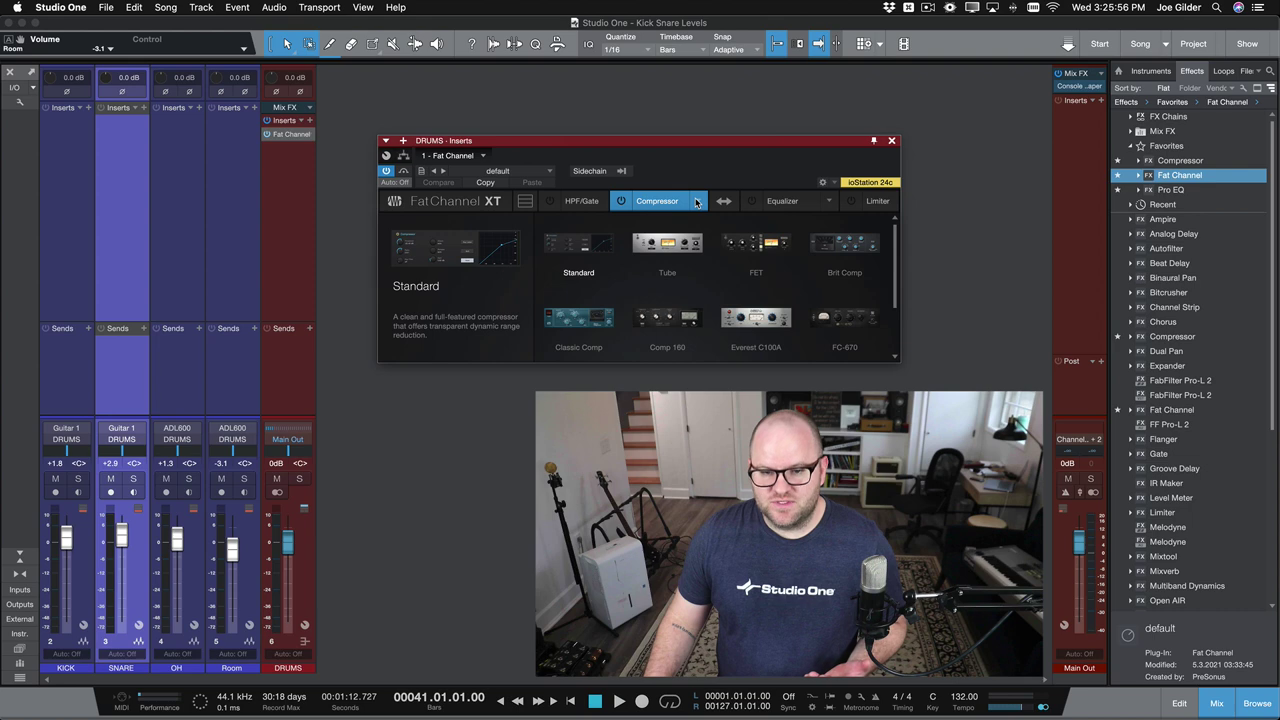
scroll(660, 300, down, 1)
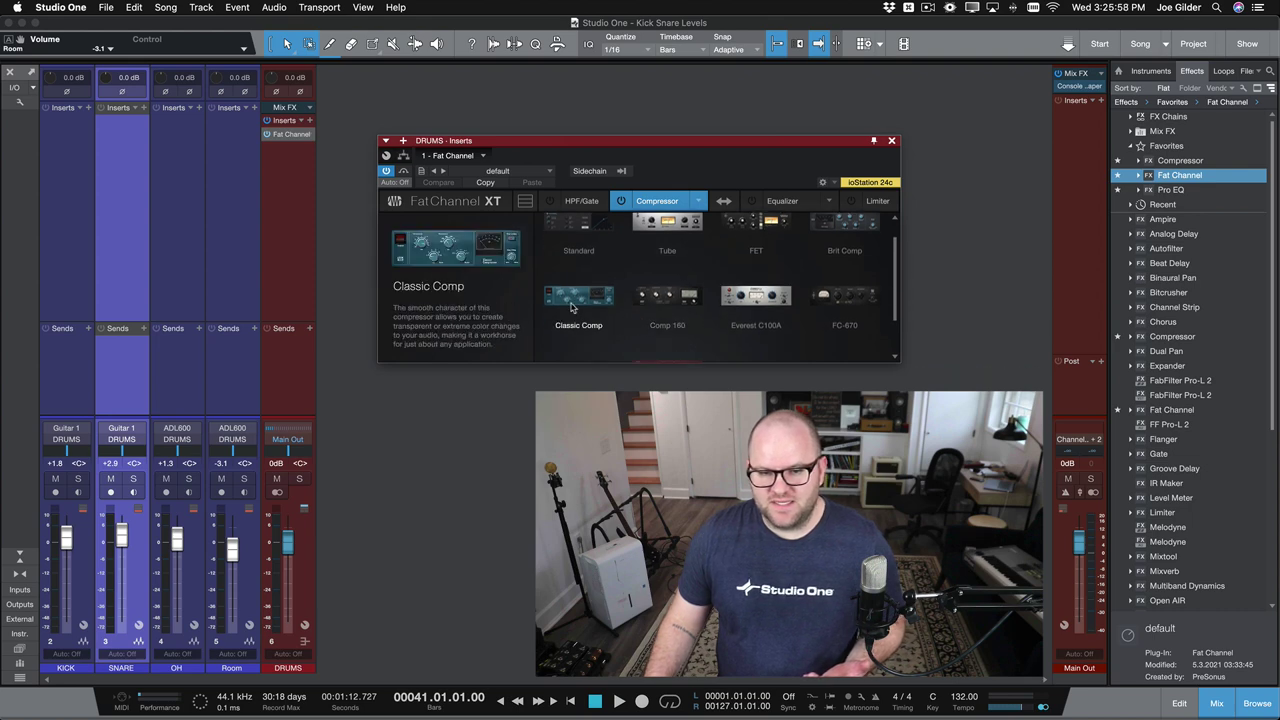
click(578, 300)
click(428, 256)
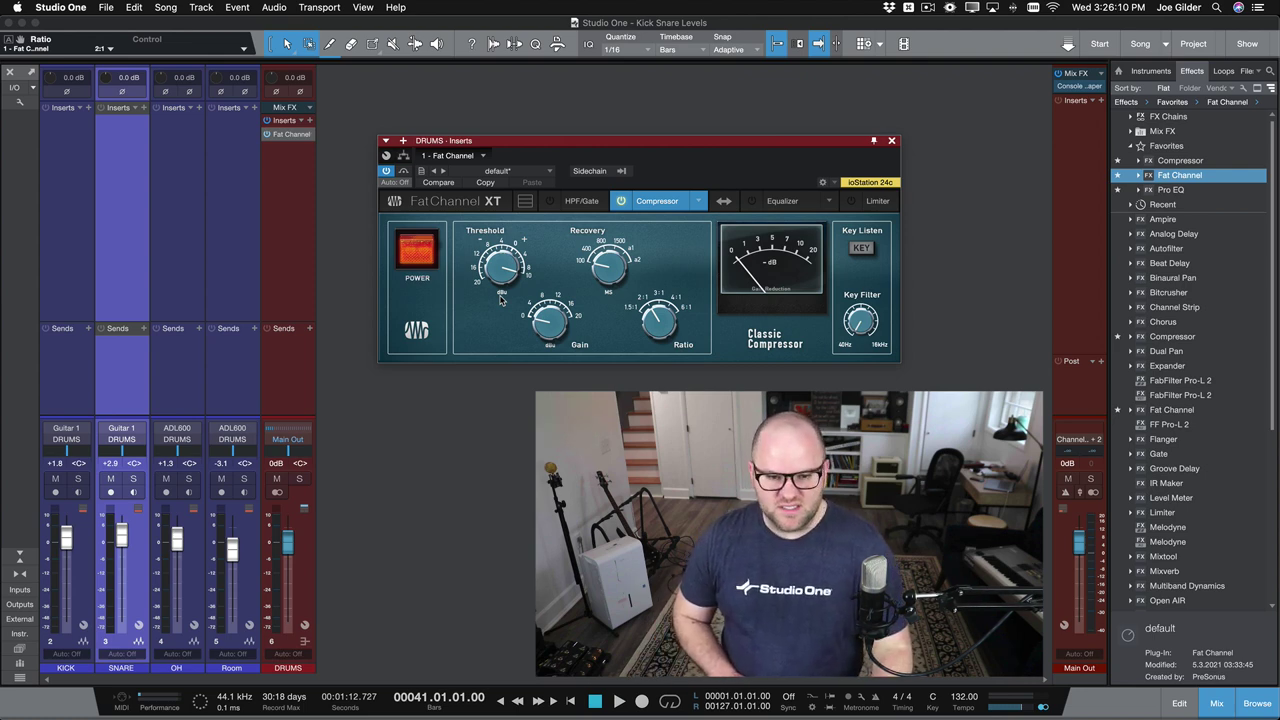
Step: A/B the Classic Comp bypassed versus engaged during playback, then tweak its Gain and Threshold
key(space)
click(432, 251)
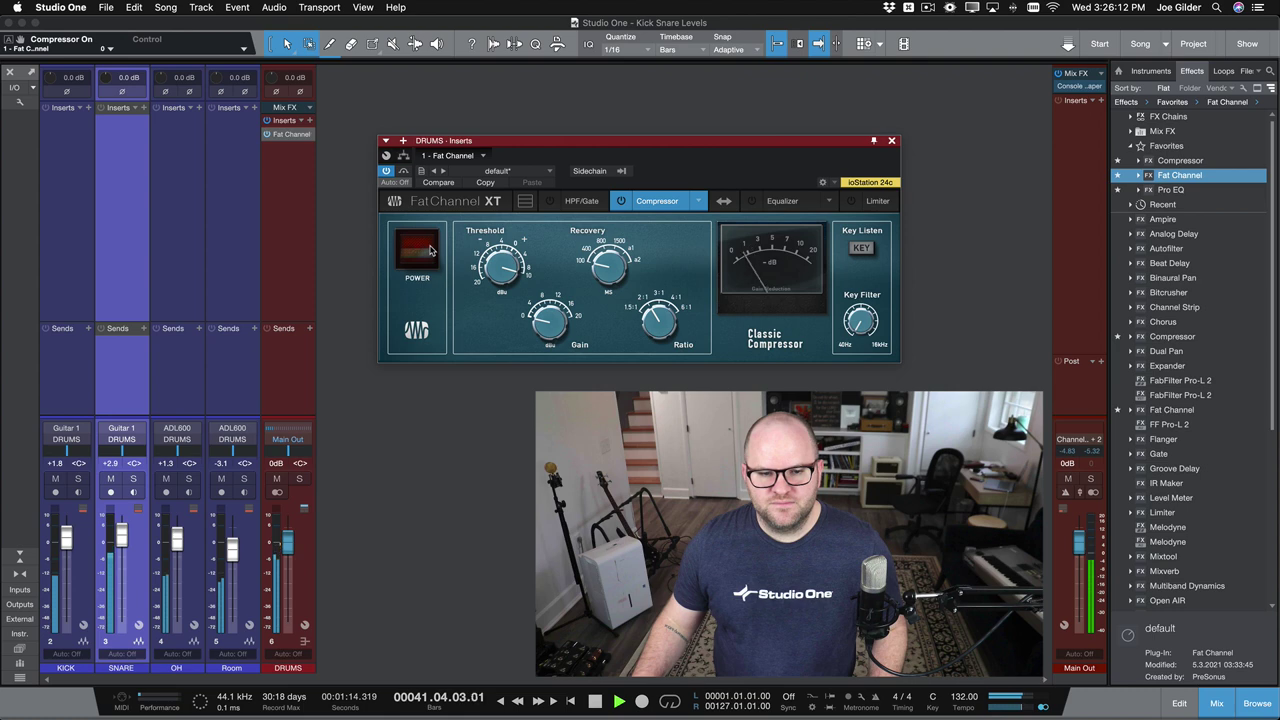
click(432, 251)
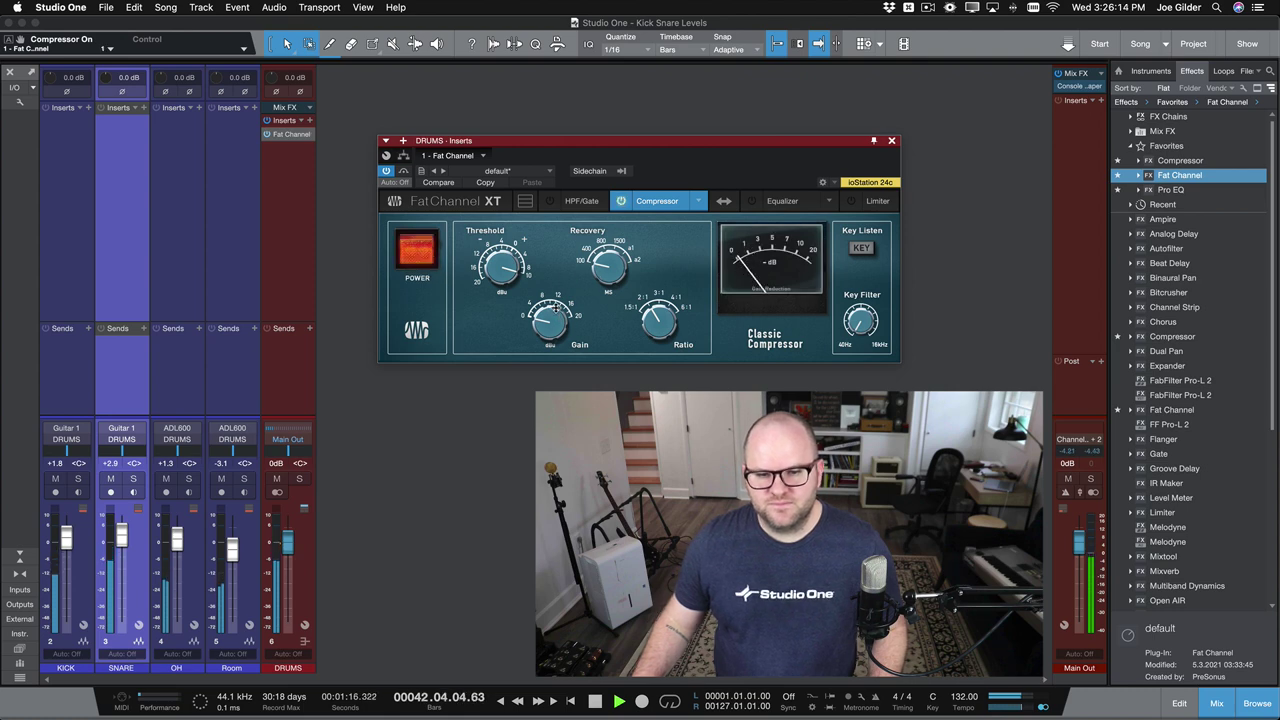
click(551, 316)
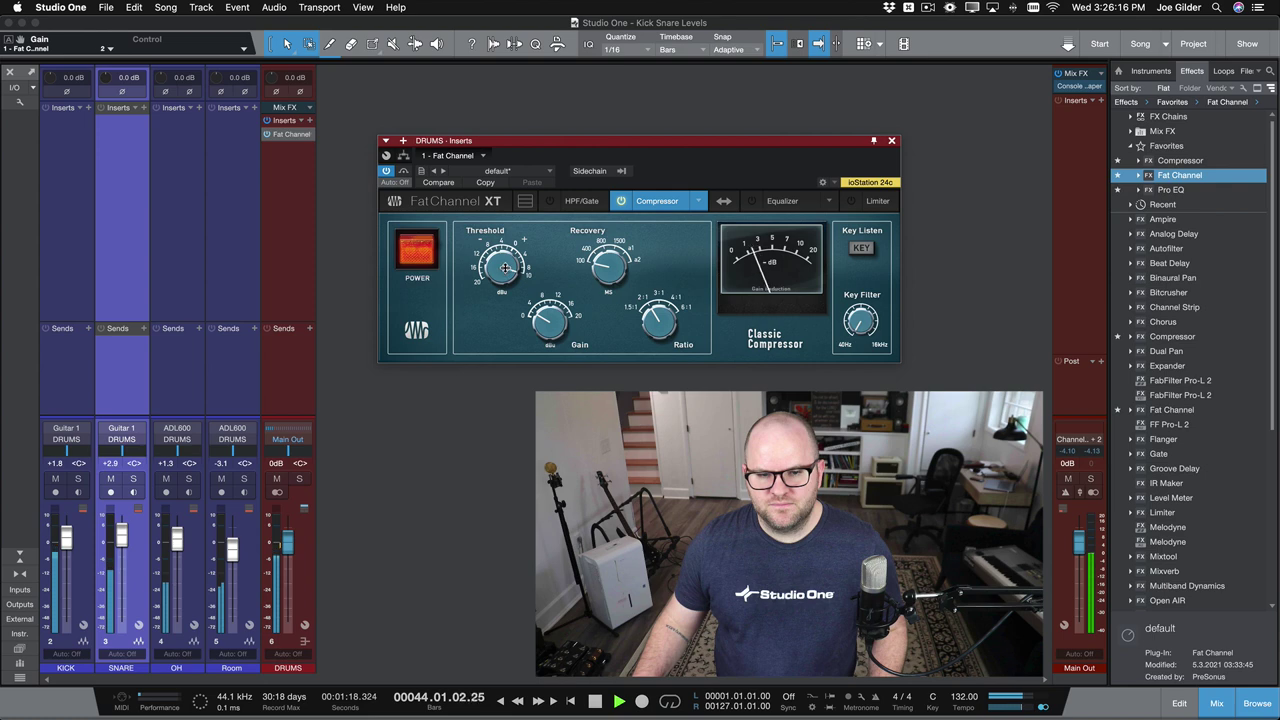
drag(505, 267, 539, 309)
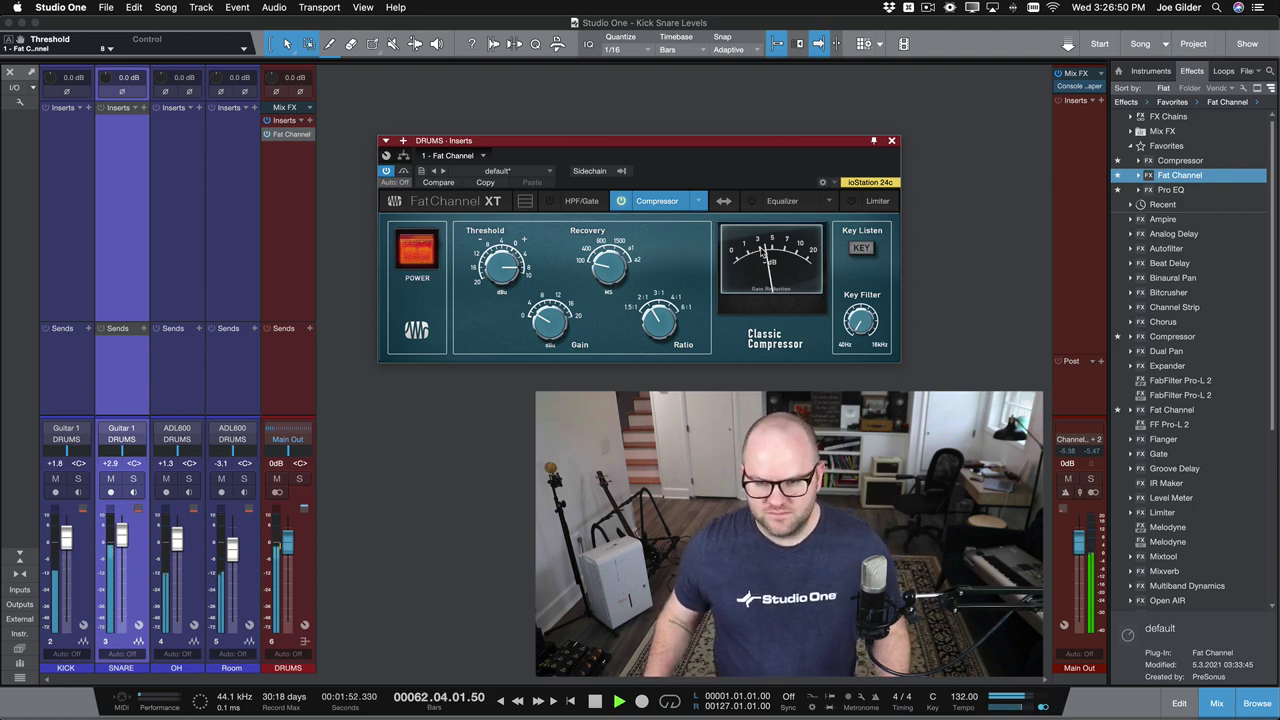
key(space)
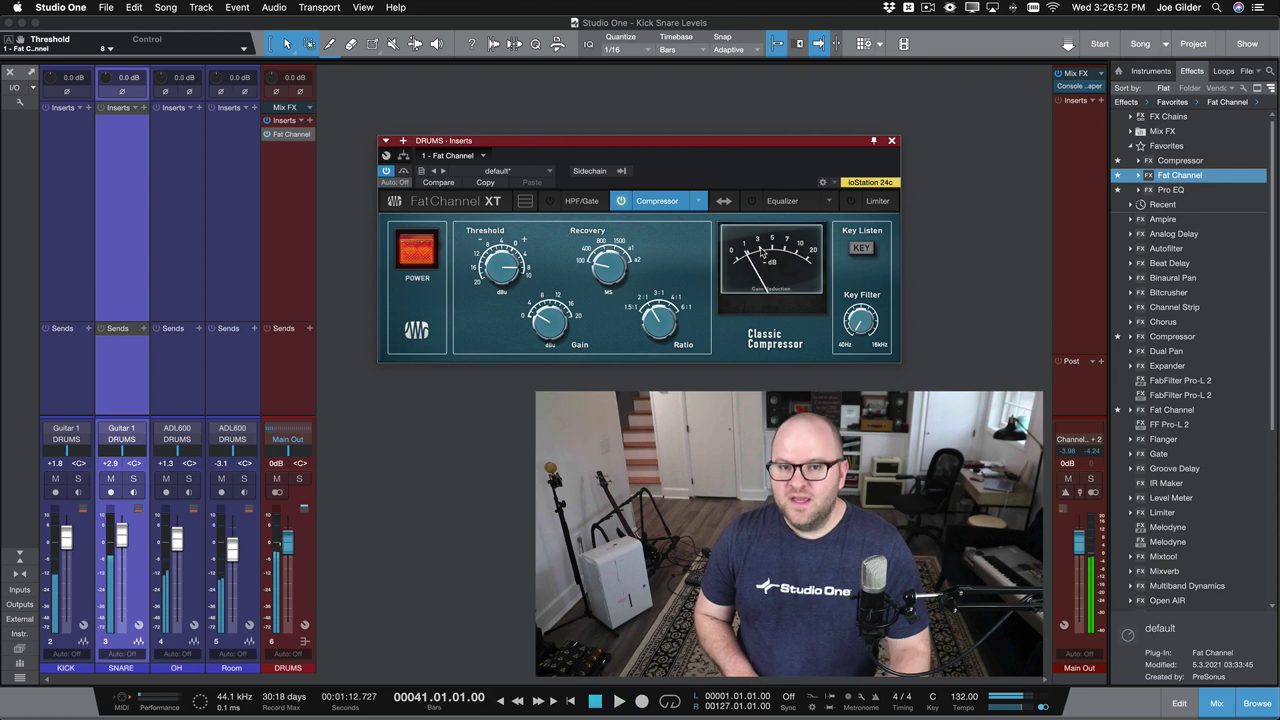